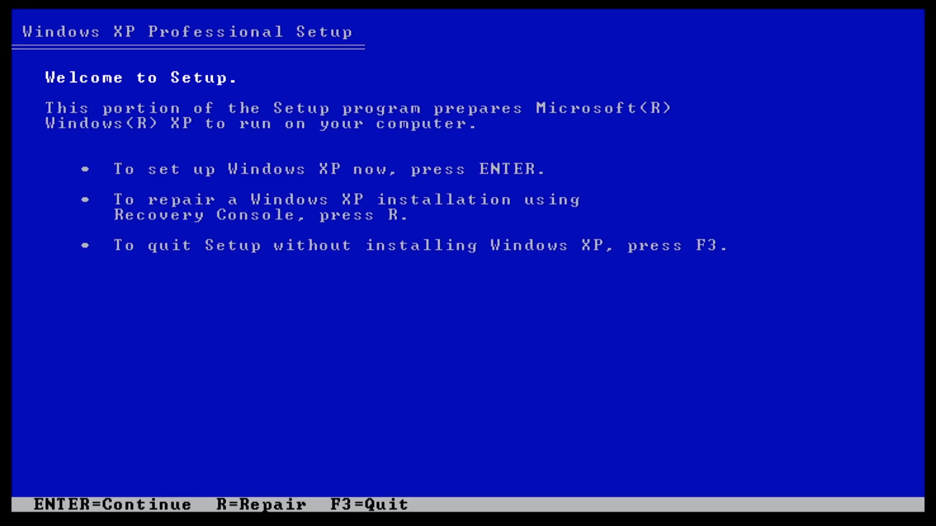
Accept the XP licence and quick-format a new NTFS partition on the 122103 MB unpartitioned space
key("Return")
key("F8")
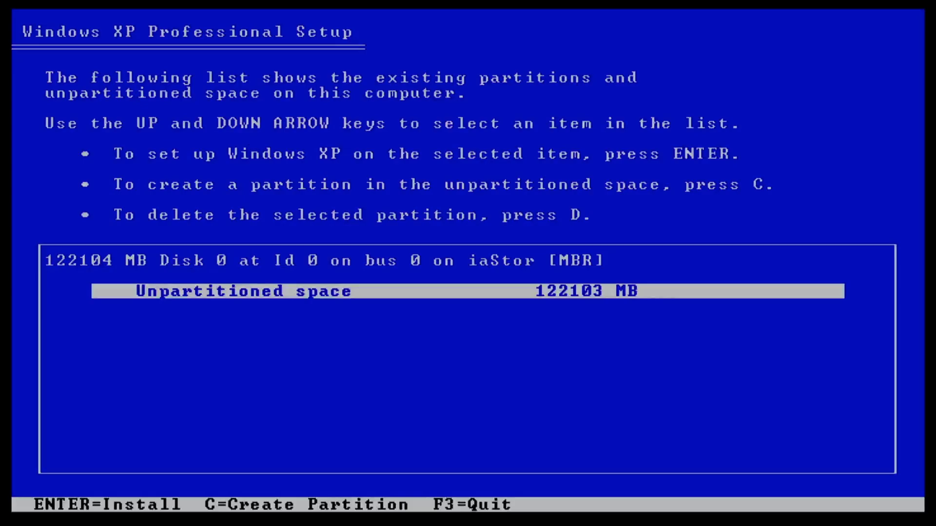
key("Return")
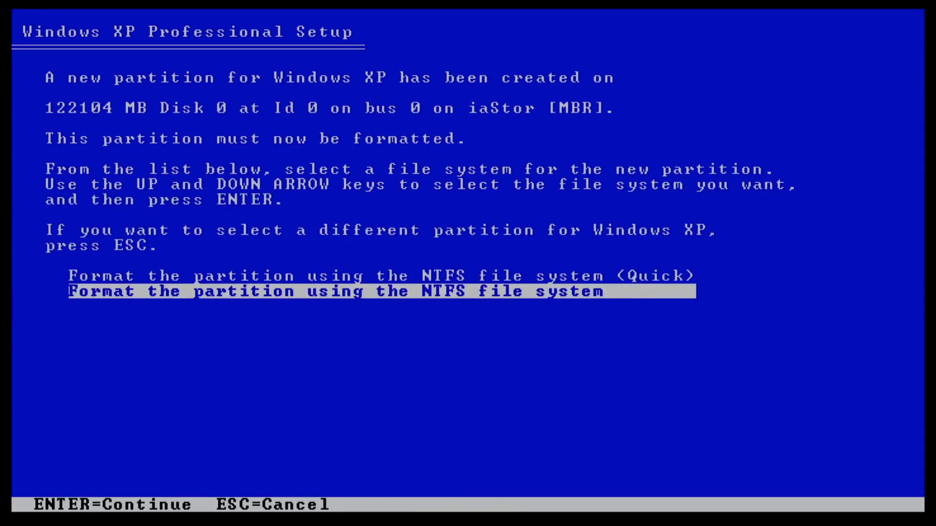
key("Up")
key("Return")
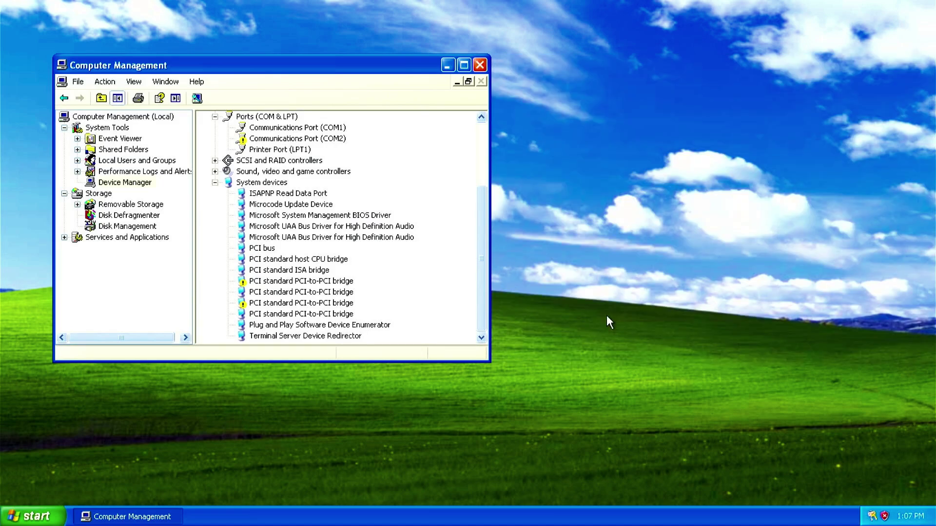
Close Computer Management with Alt+F4 and turn the computer off
key("alt+F4")
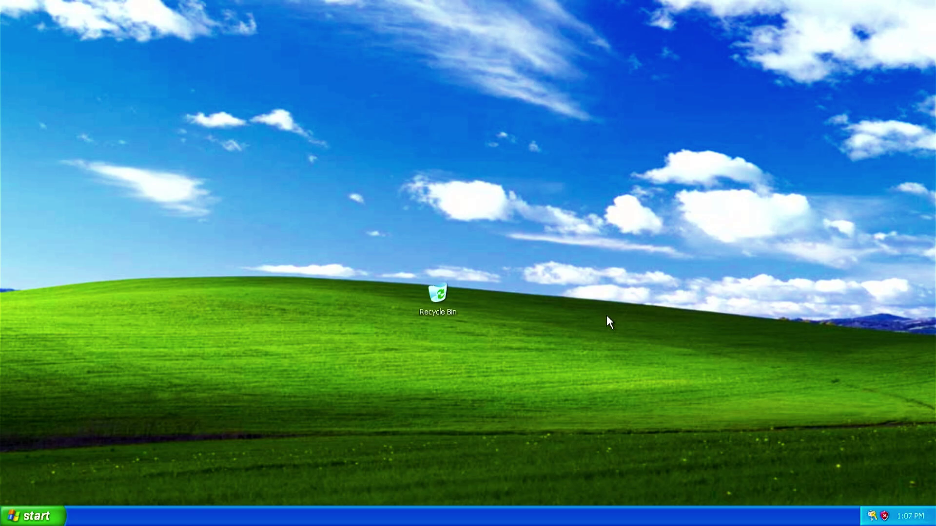
key("alt+F4")
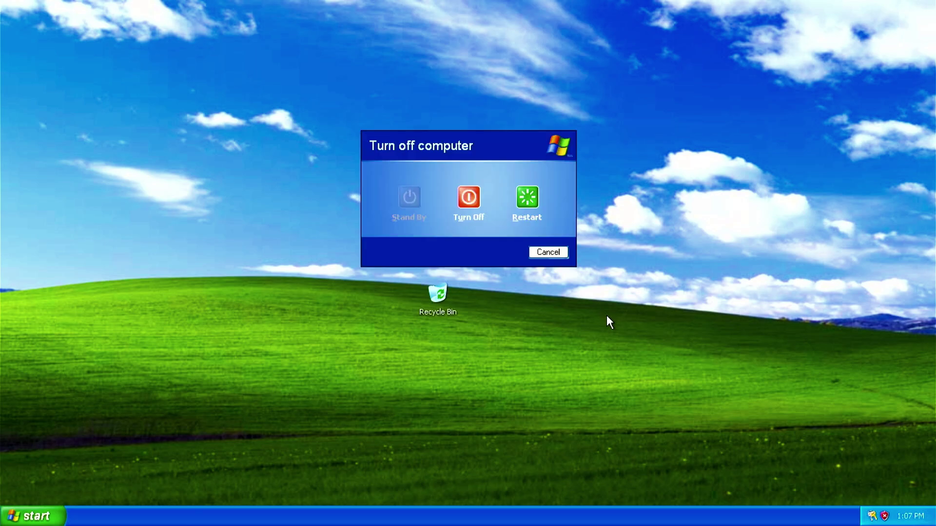
key("u")
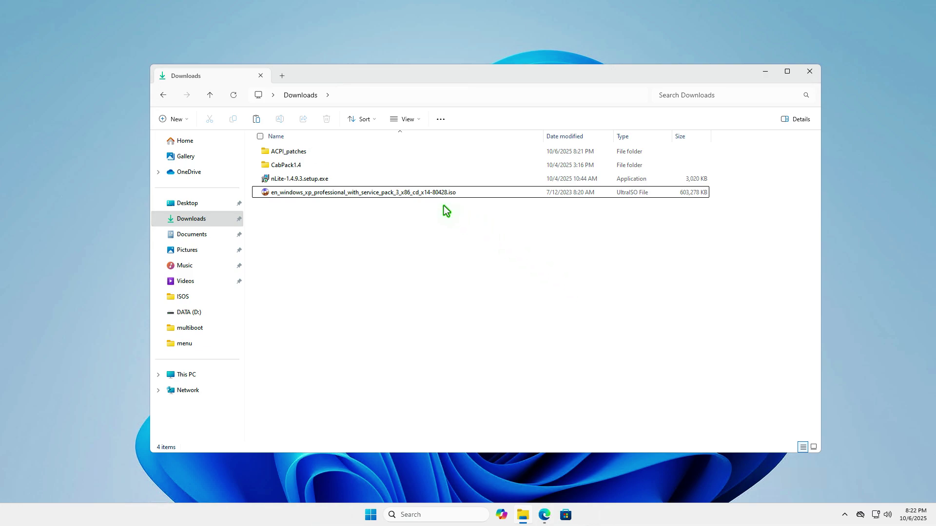
Copy acpi.sys from ACPI_patches > ACPI > patch folder 11
double_click(341, 154)
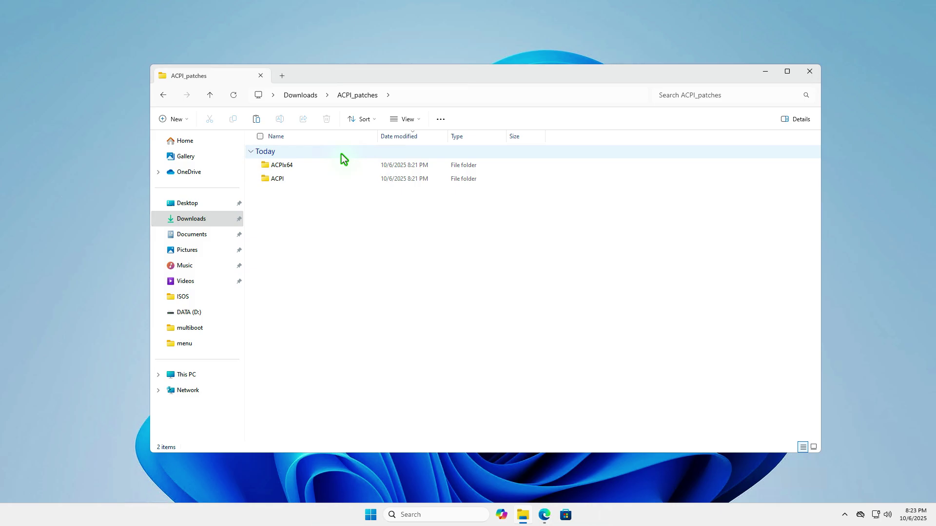
double_click(354, 178)
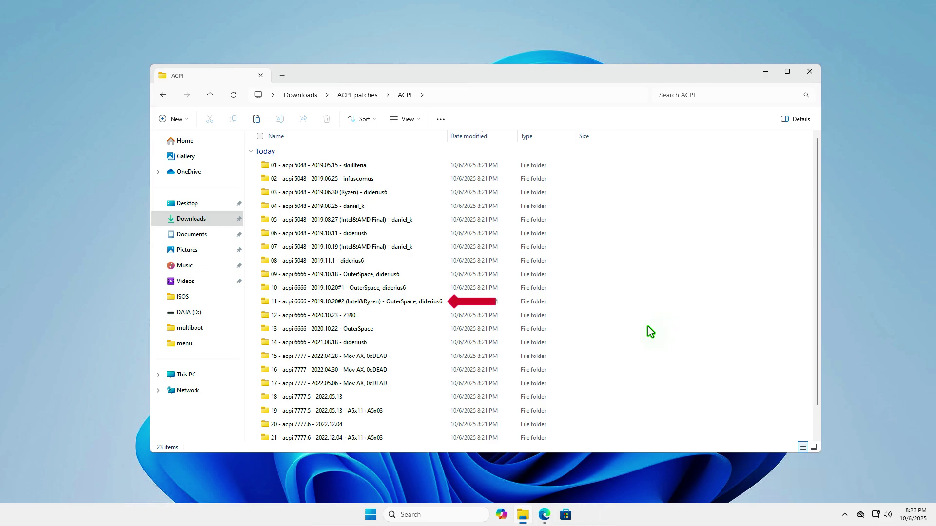
double_click(440, 302)
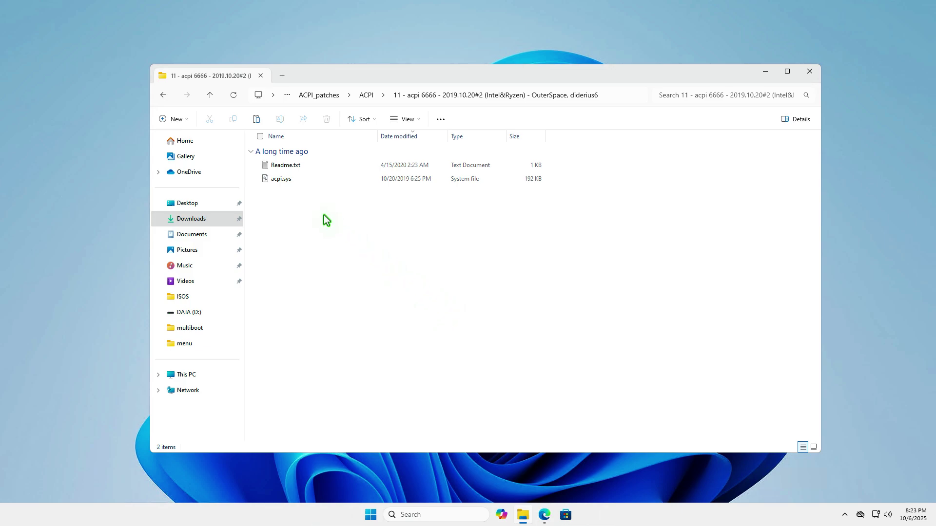
left_click(298, 182)
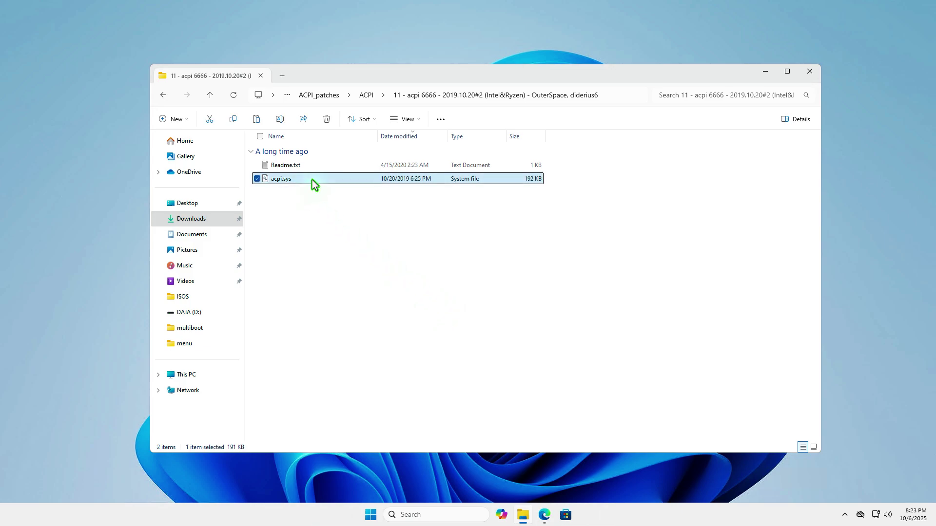
right_click(312, 180)
left_click(342, 195)
Paste acpi.sys into the Downloads folder
left_click(322, 95)
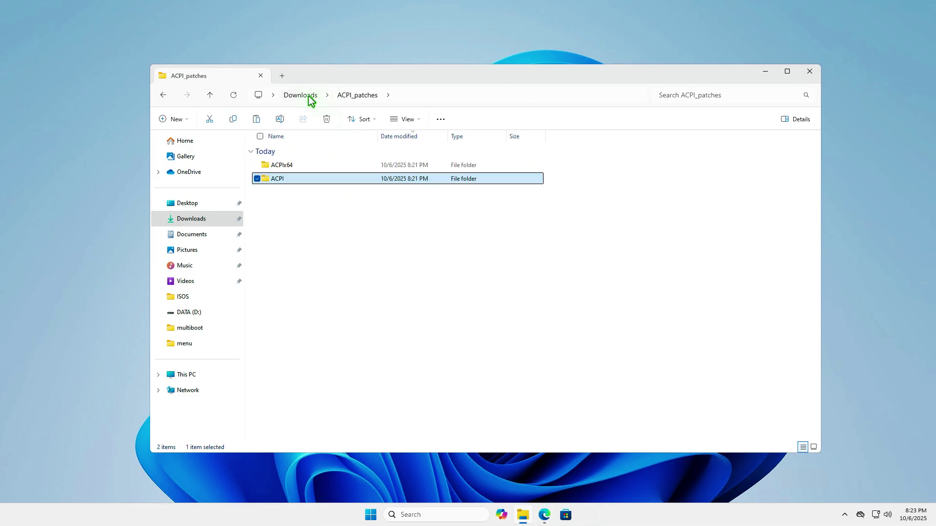
left_click(300, 95)
left_click(334, 233)
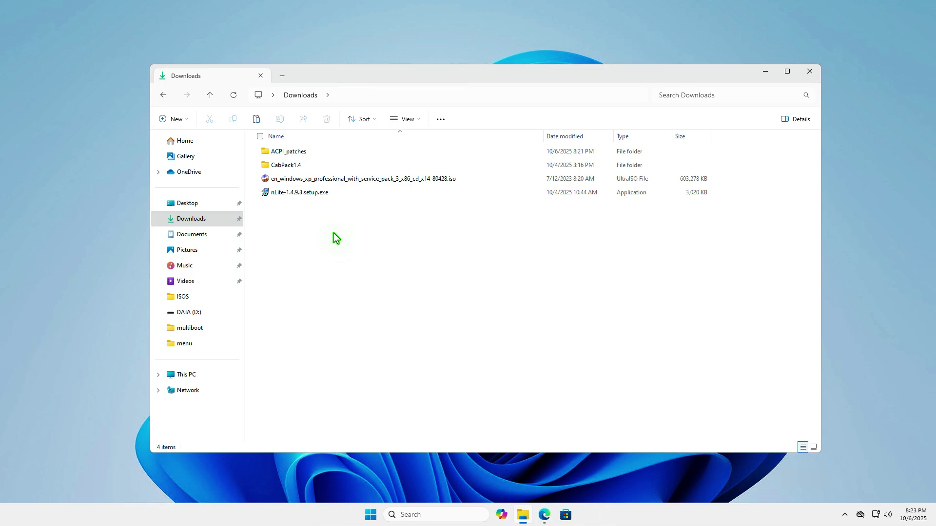
right_click(333, 233)
left_click(343, 247)
left_click(428, 305)
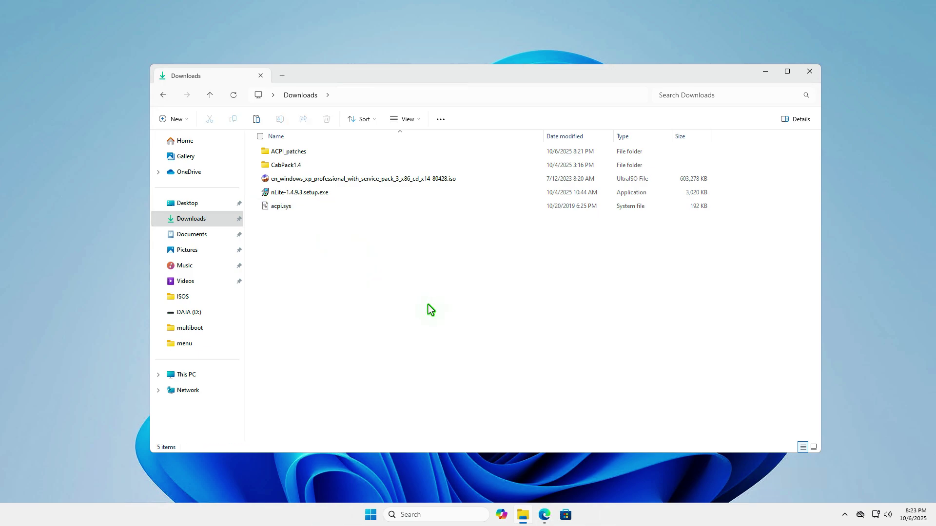
Extract the Windows XP SP3 ISO into its own folder with 7-Zip
left_click(425, 180)
right_click(425, 181)
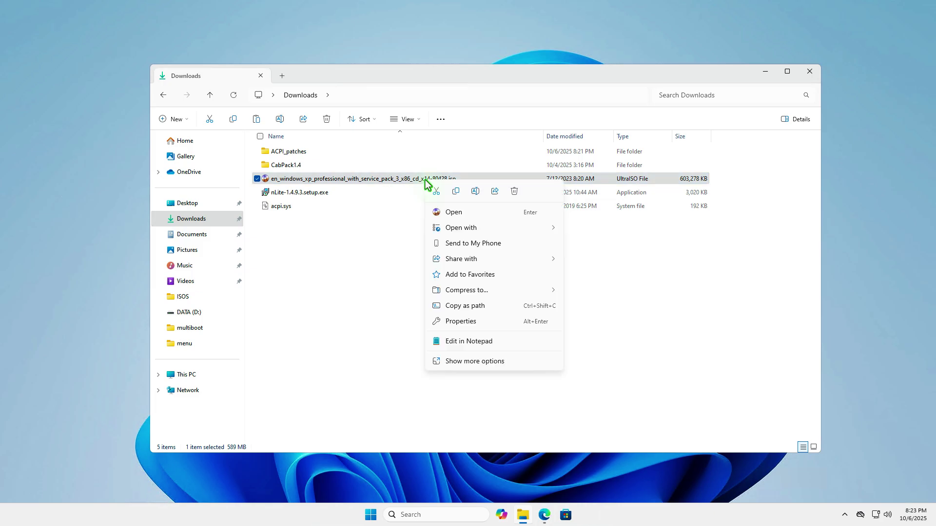
left_click(466, 360)
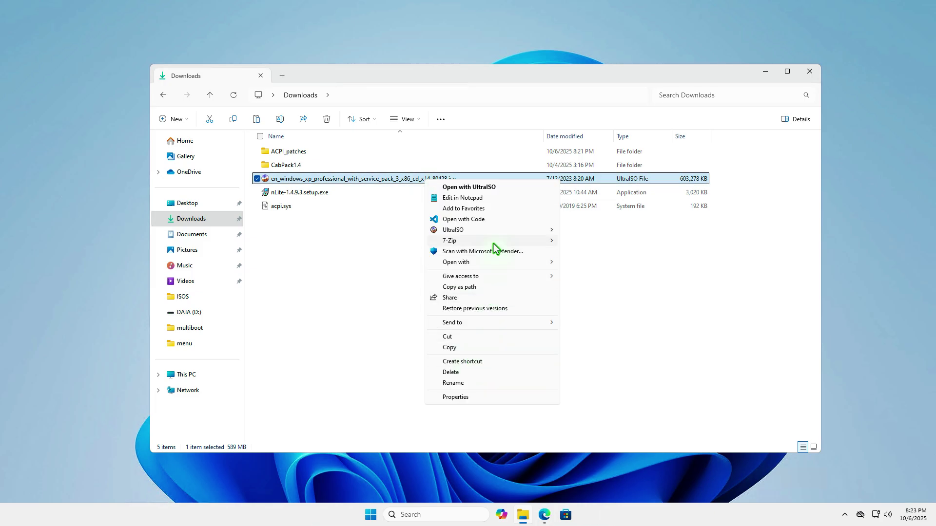
mouse_move(493, 244)
left_click(685, 287)
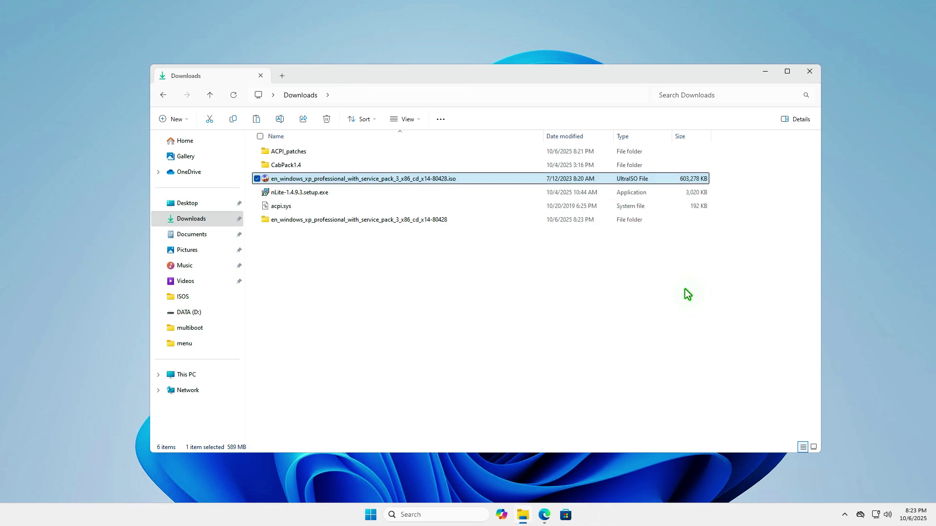
Copy SP3.CAB from the extracted I386 folder, sorted by size, into Downloads
double_click(446, 221)
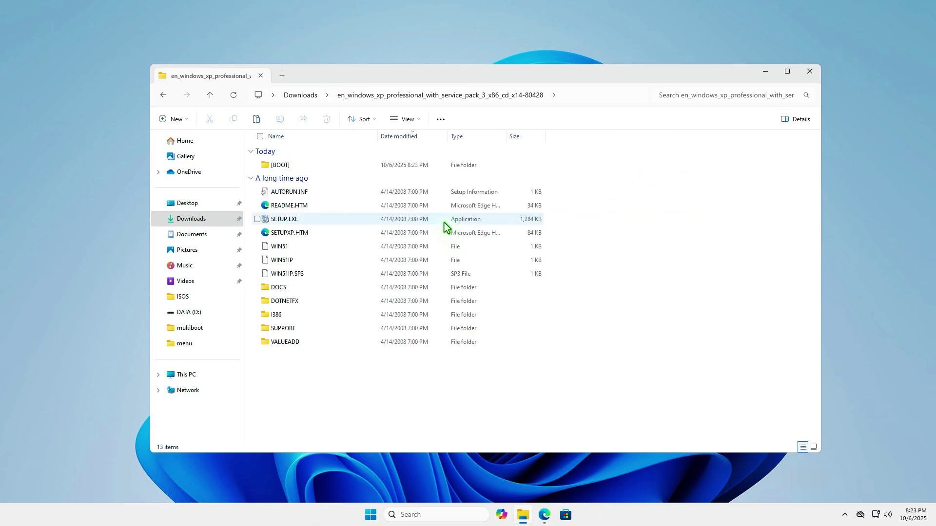
double_click(327, 316)
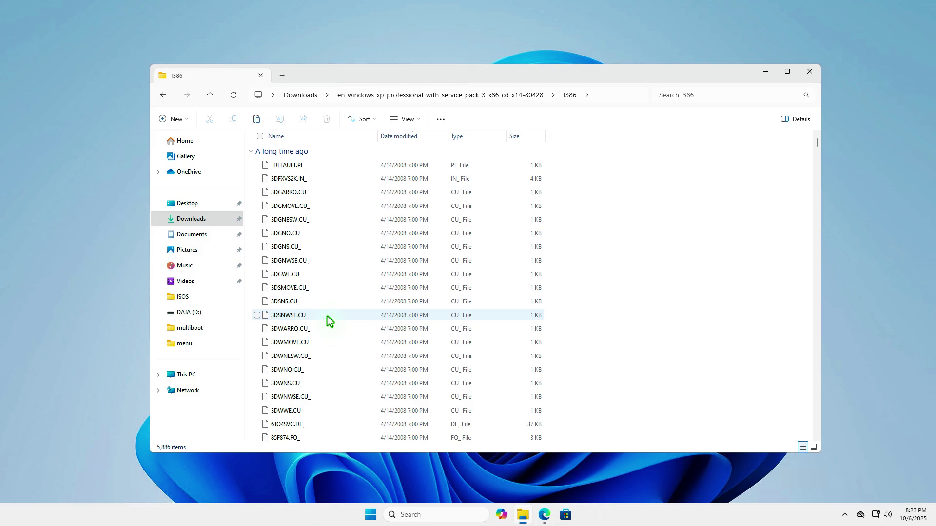
left_click(514, 138)
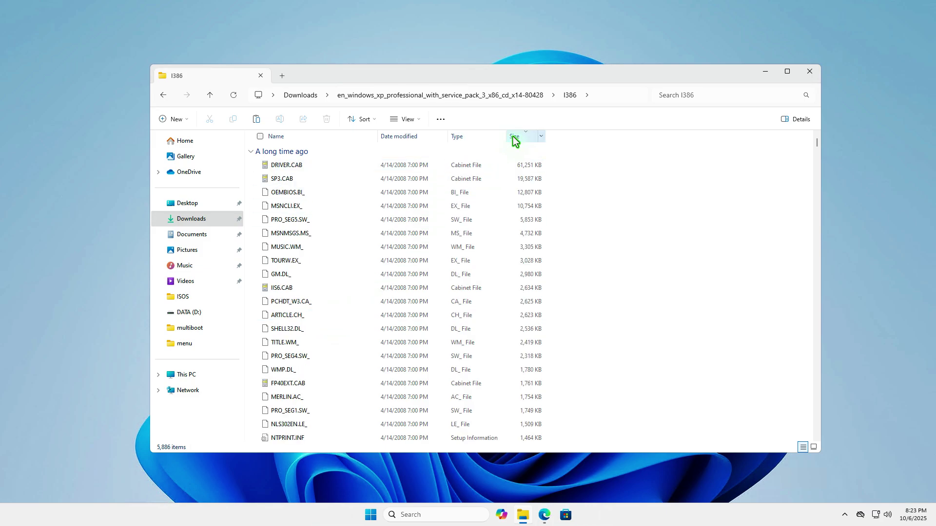
left_click(316, 181)
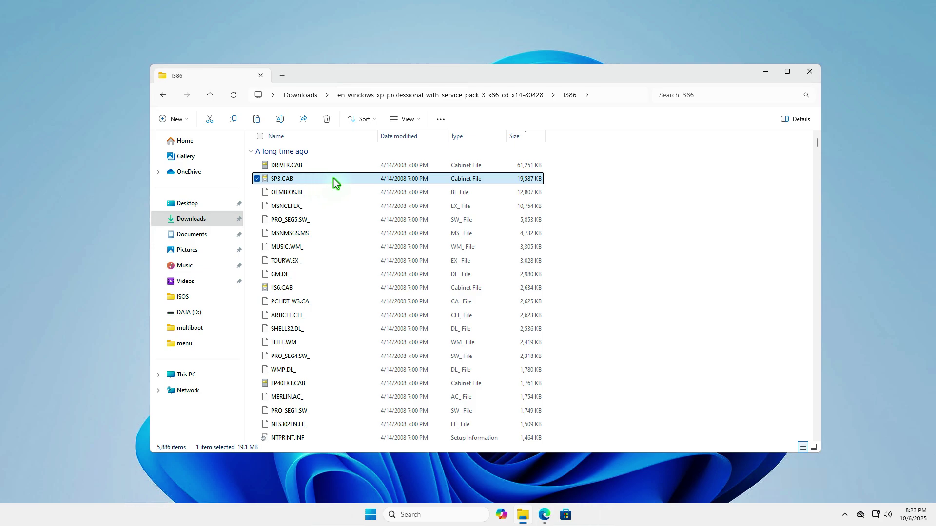
right_click(333, 179)
left_click(363, 190)
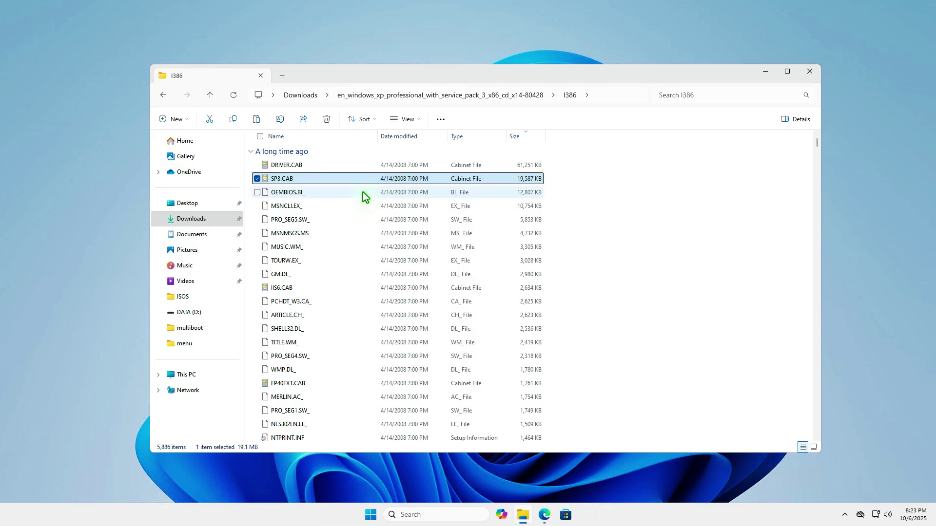
left_click(304, 98)
left_click(343, 258)
right_click(343, 259)
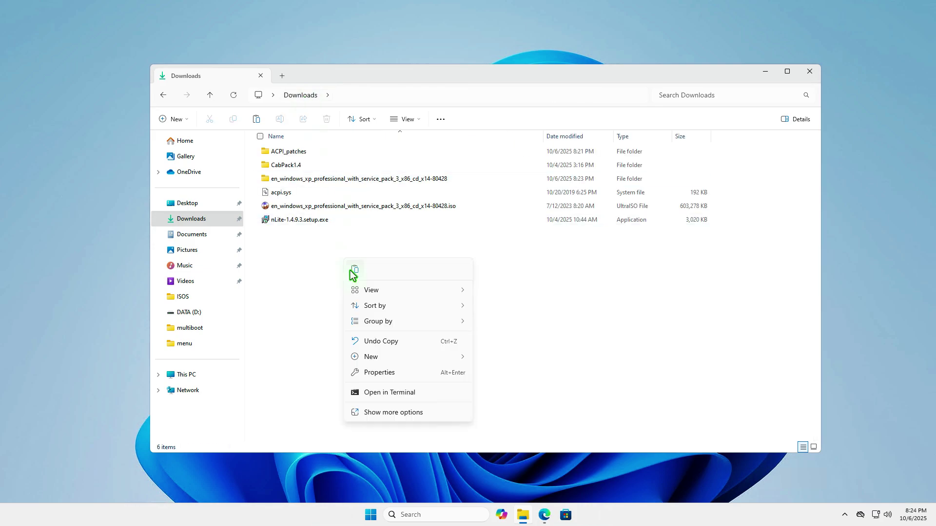
left_click(354, 271)
left_click(393, 332)
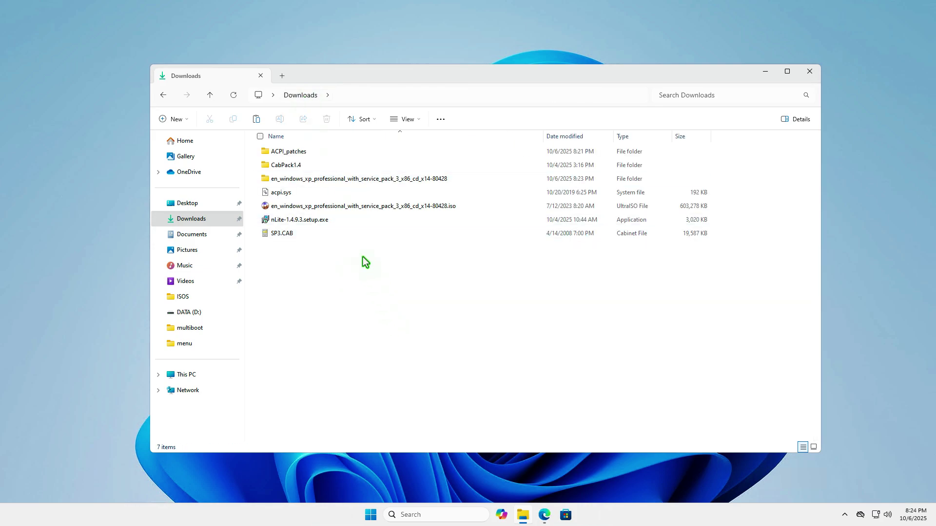
Launch CabPack 1.4 and set acpi.sys in Downloads as the source file
double_click(316, 166)
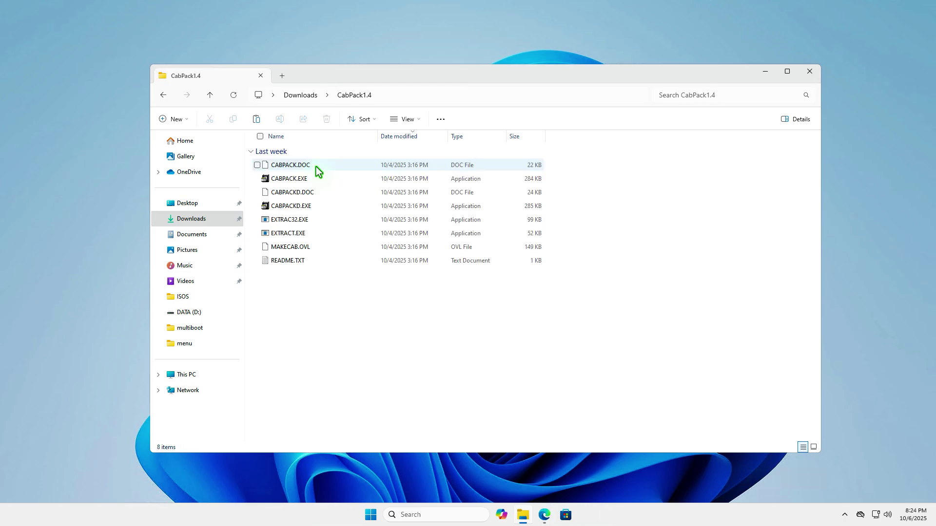
double_click(353, 179)
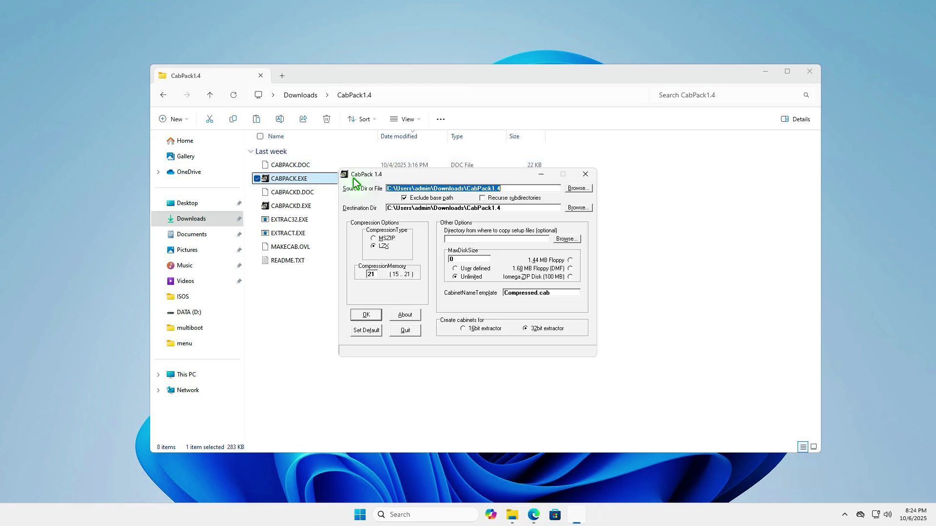
key("super+Home")
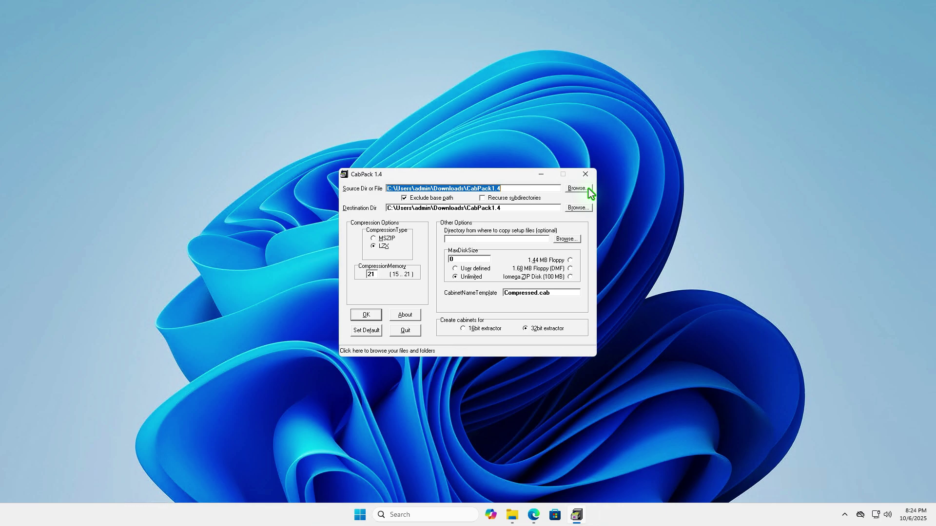
left_click(589, 189)
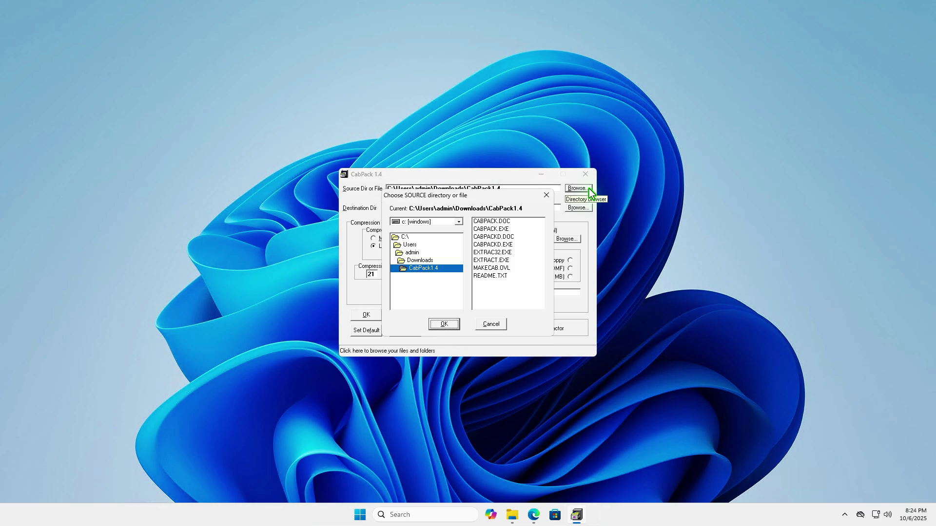
double_click(428, 261)
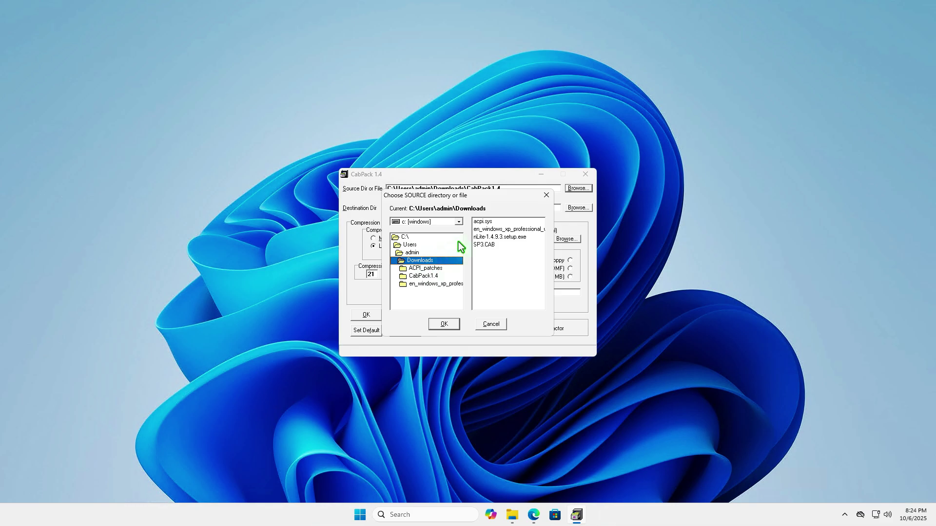
left_click(485, 222)
left_click(445, 325)
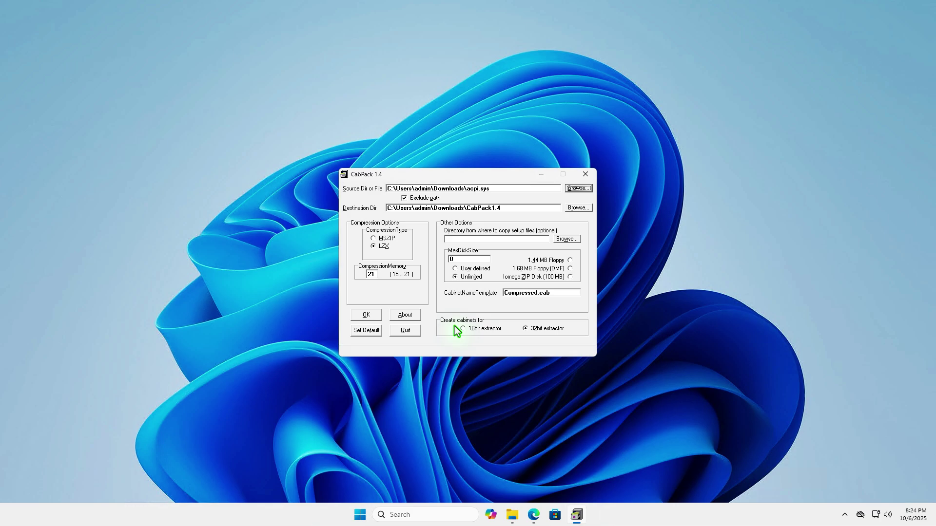
Set the destination to Downloads, name the cabinet ACPI.SY_, and start packing
left_click(575, 208)
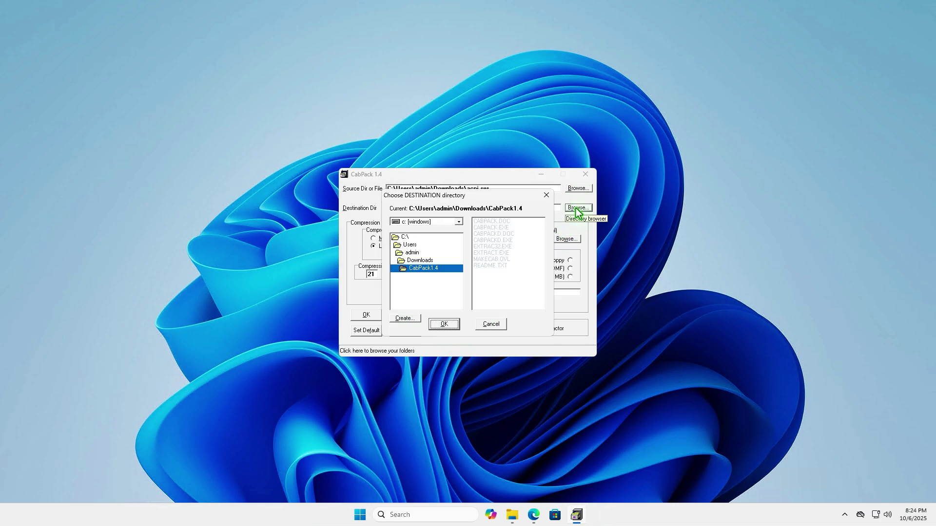
double_click(431, 261)
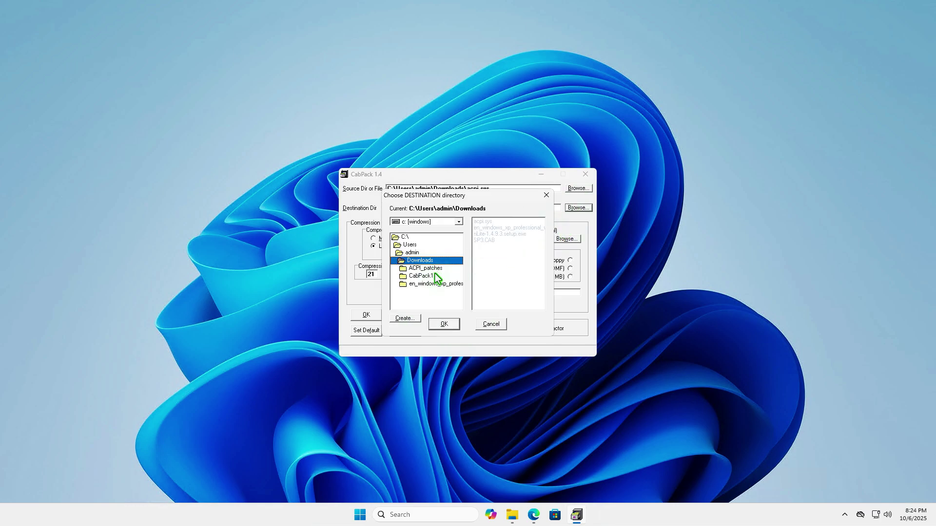
left_click(445, 324)
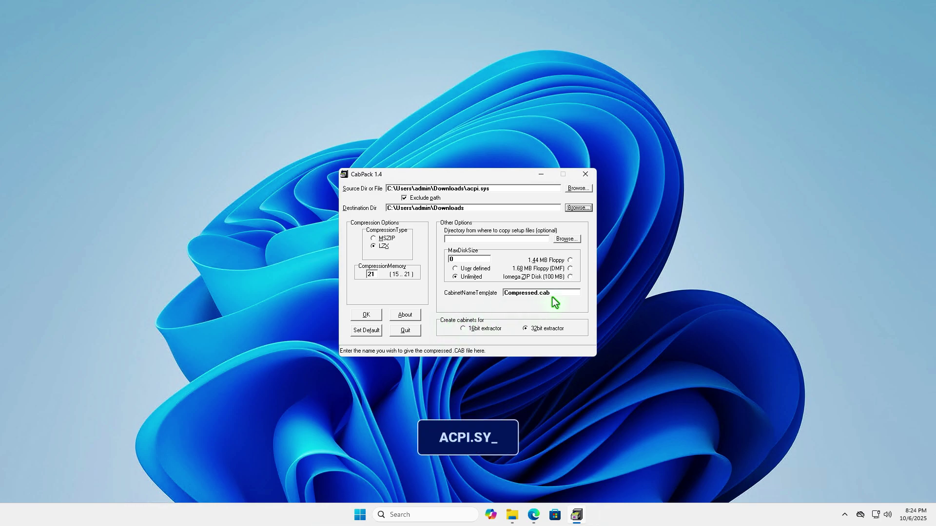
left_click_drag(552, 294, 495, 294)
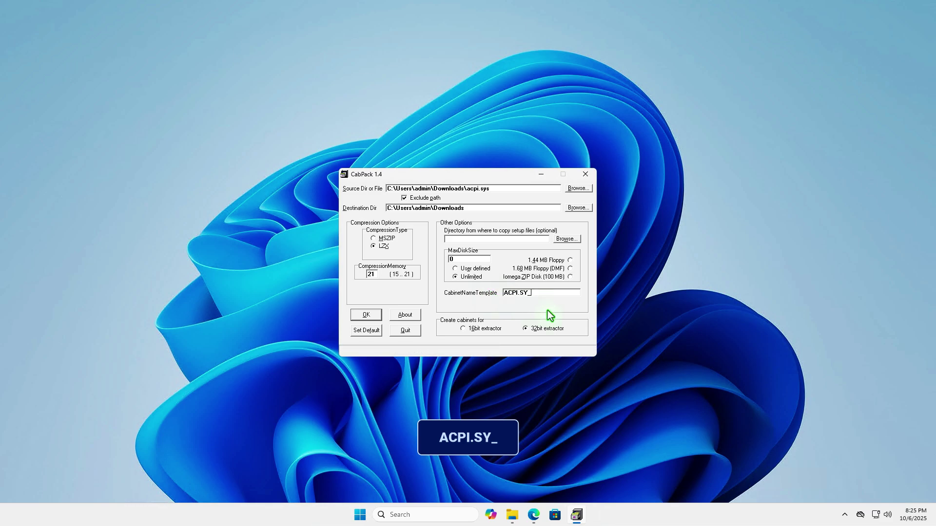
left_click(376, 316)
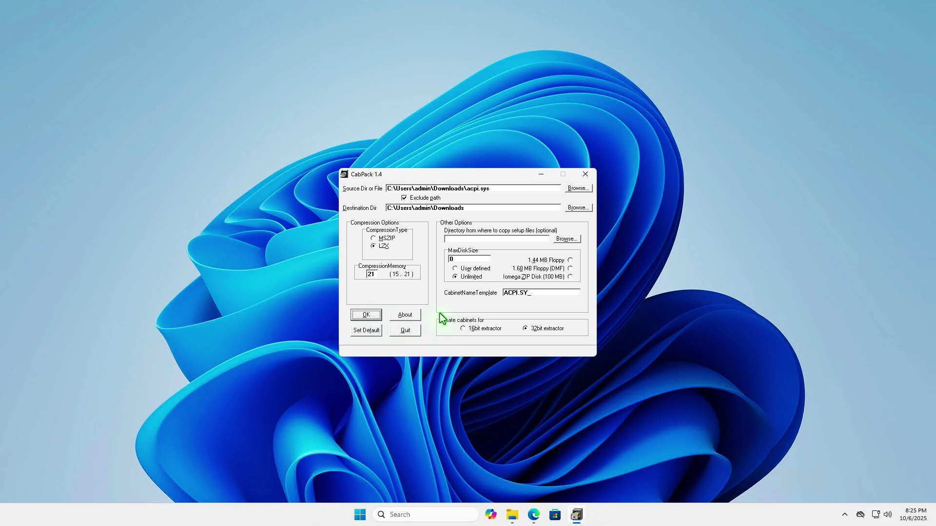
Check the new ACPI.SY_, extract SP3.CAB to an SP3 folder with 7-Zip, then delete SP3.CAB
left_click(511, 516)
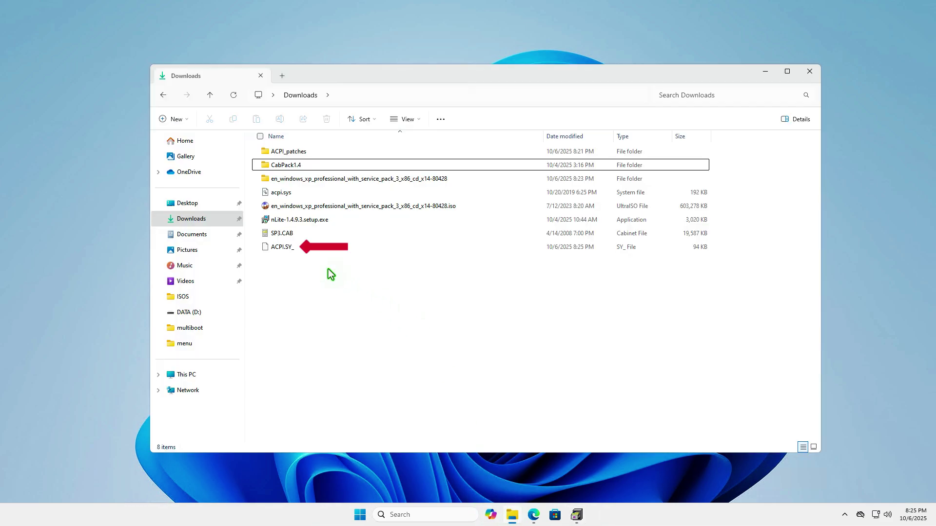
left_click(283, 249)
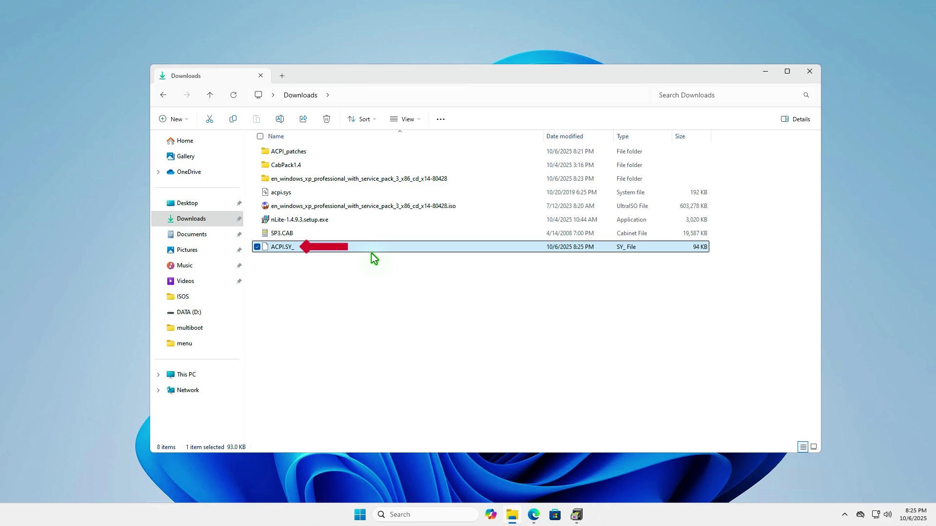
left_click(335, 235)
right_click(335, 235)
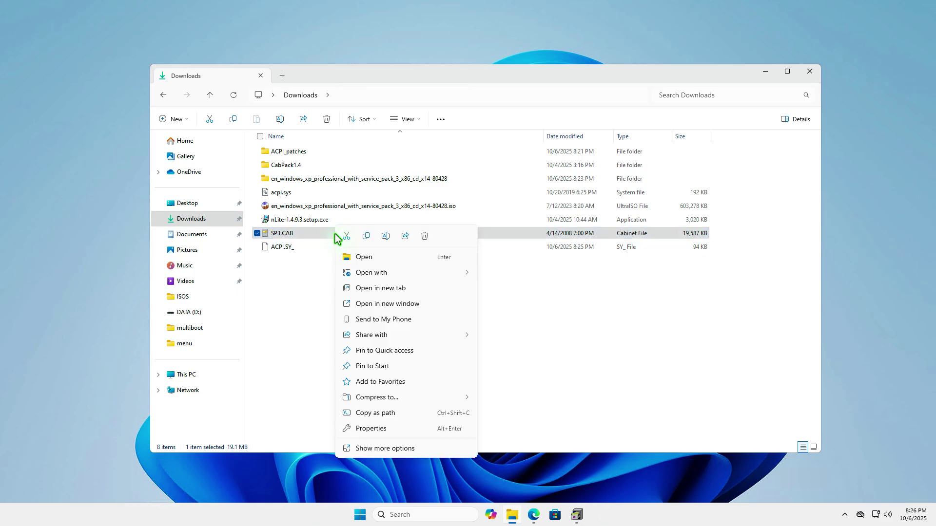
left_click(399, 448)
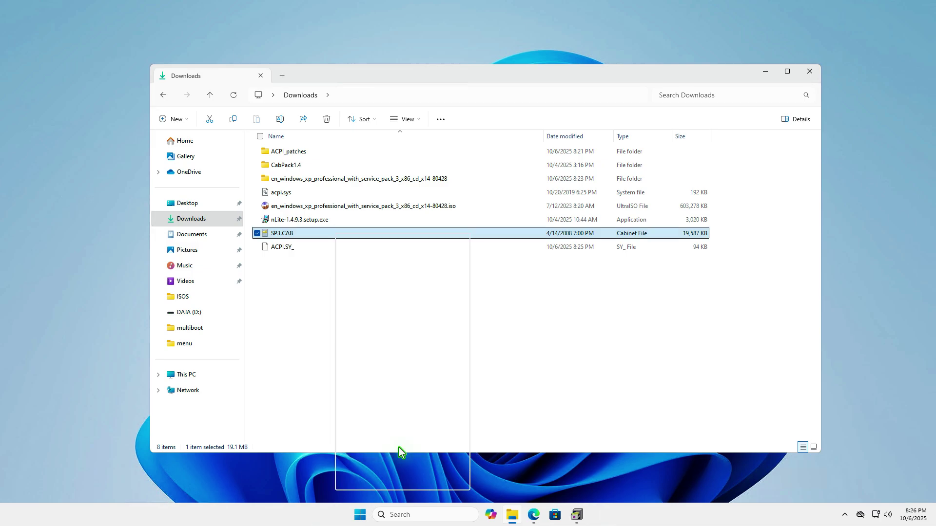
mouse_move(413, 305)
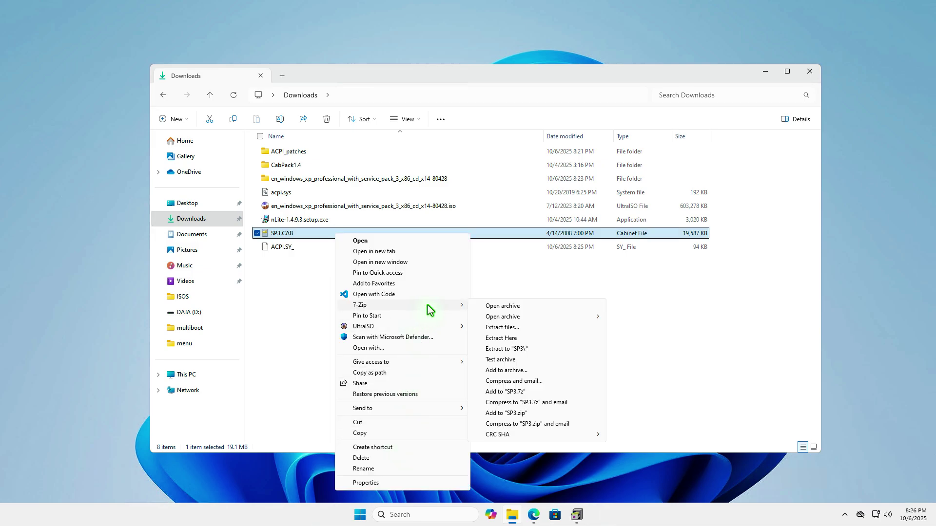
left_click(569, 349)
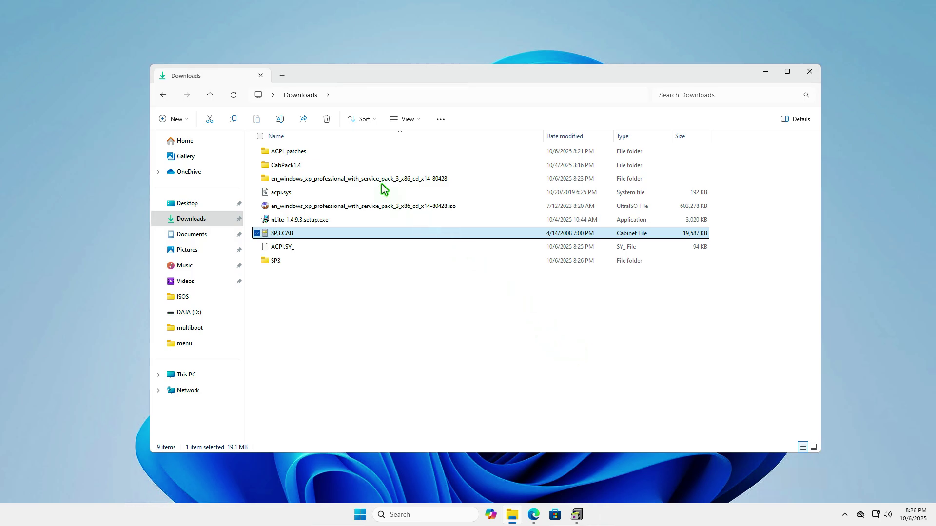
left_click(326, 121)
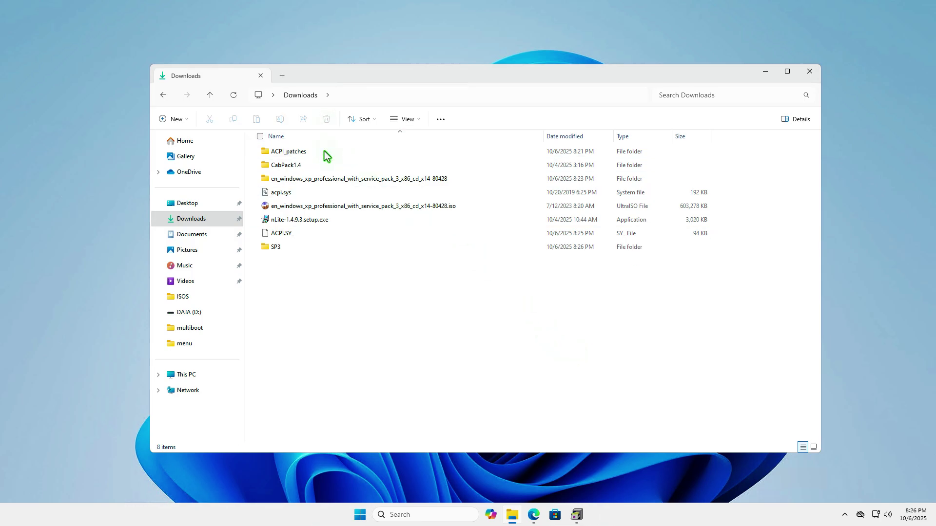
Copy the patched acpi.sys into the SP3 folder, overwriting the original, then return to Downloads
left_click(296, 192)
right_click(297, 192)
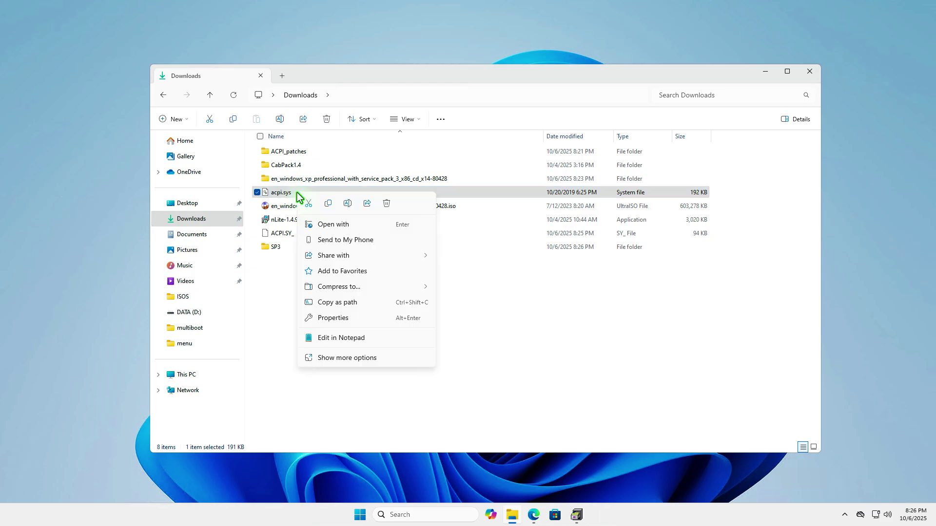
left_click(328, 204)
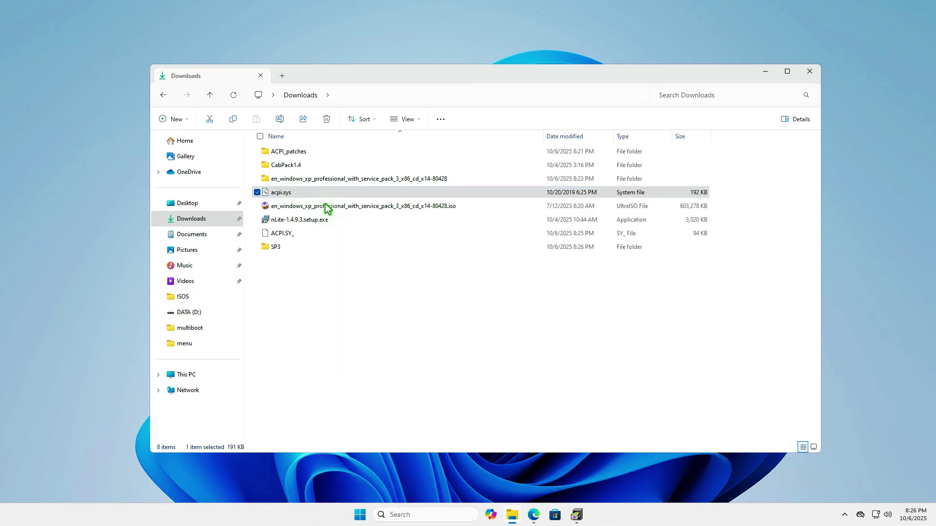
double_click(327, 248)
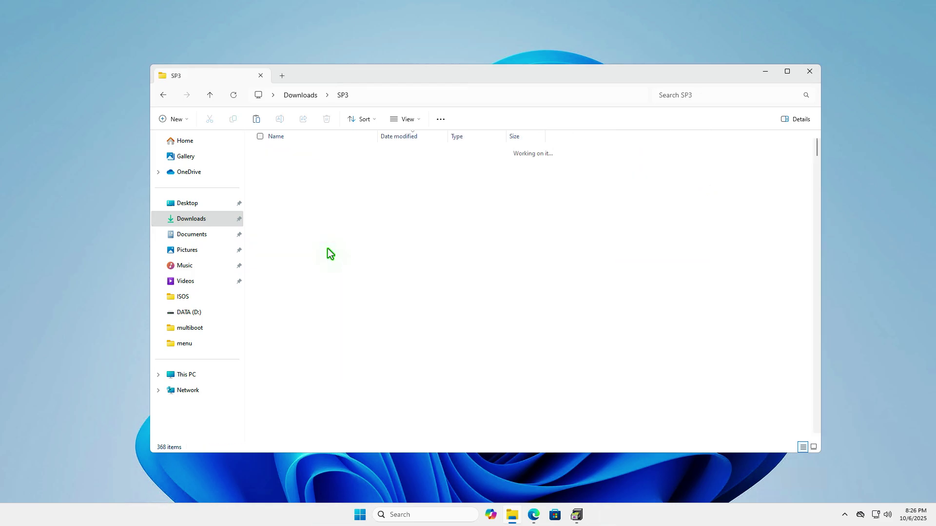
right_click(771, 244)
left_click(778, 256)
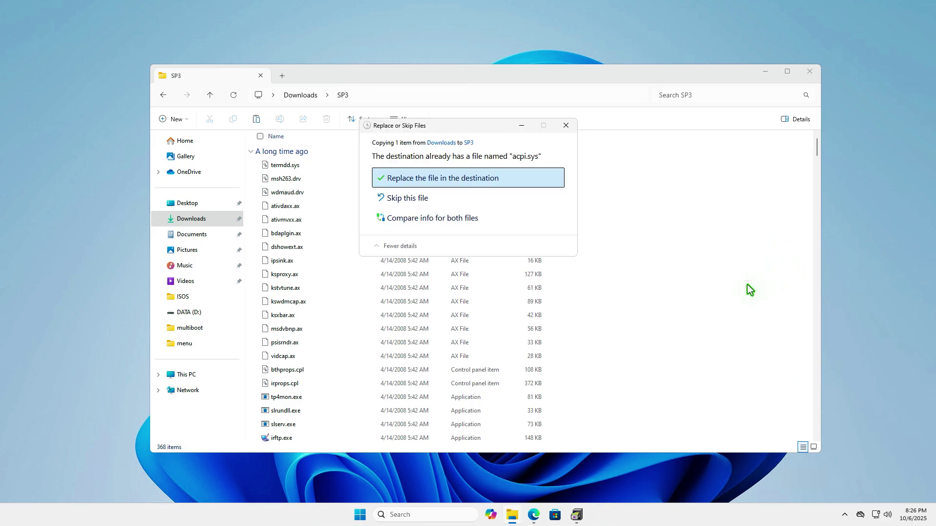
left_click(498, 184)
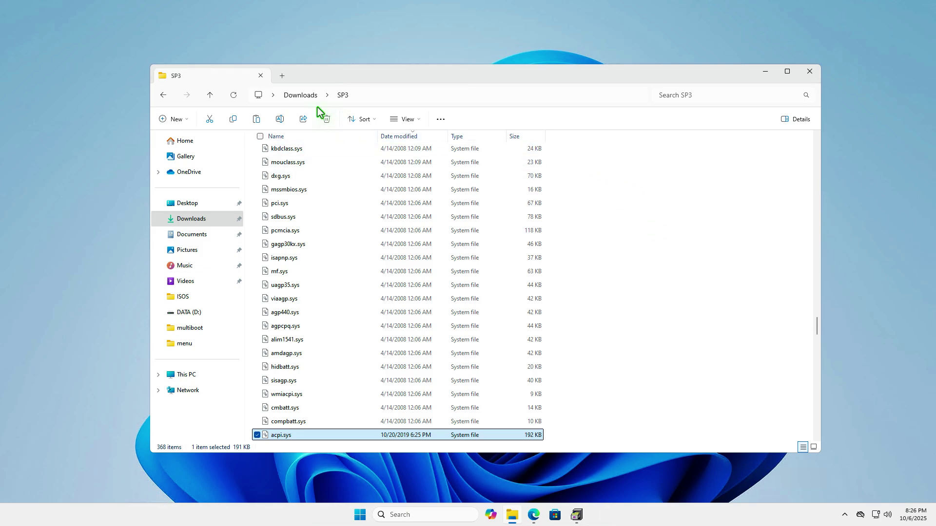
left_click(306, 96)
left_click(404, 321)
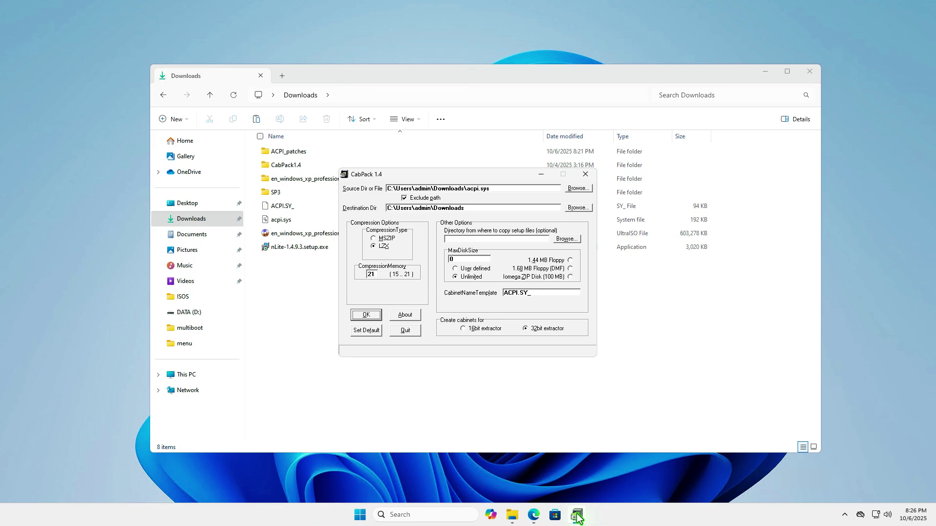
Pack the Downloads\SP3 folder into a new SP3.CAB with CabPack, then close CabPack
left_click(575, 190)
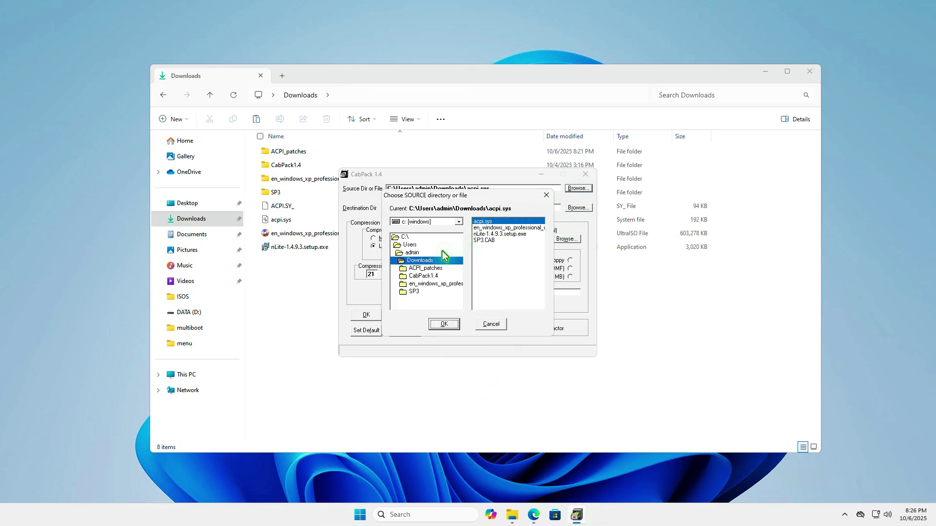
left_click(429, 261)
double_click(415, 292)
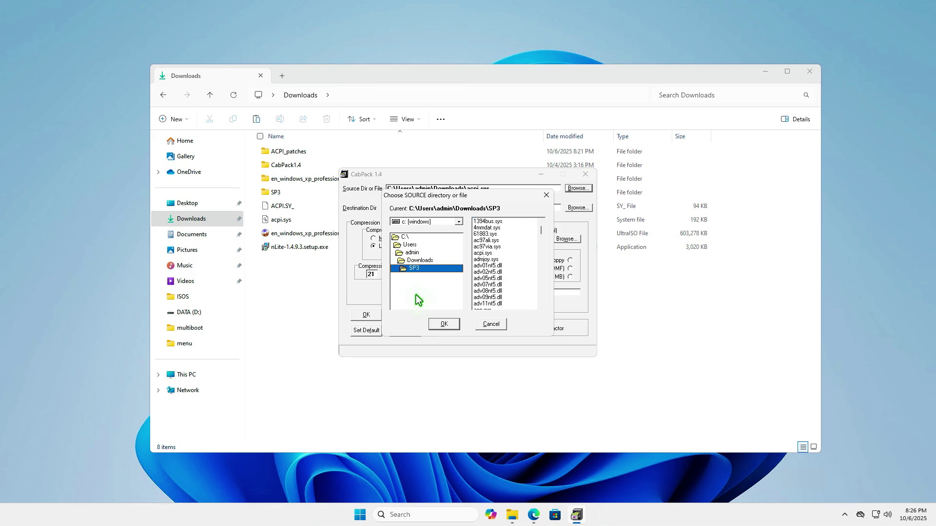
left_click(444, 325)
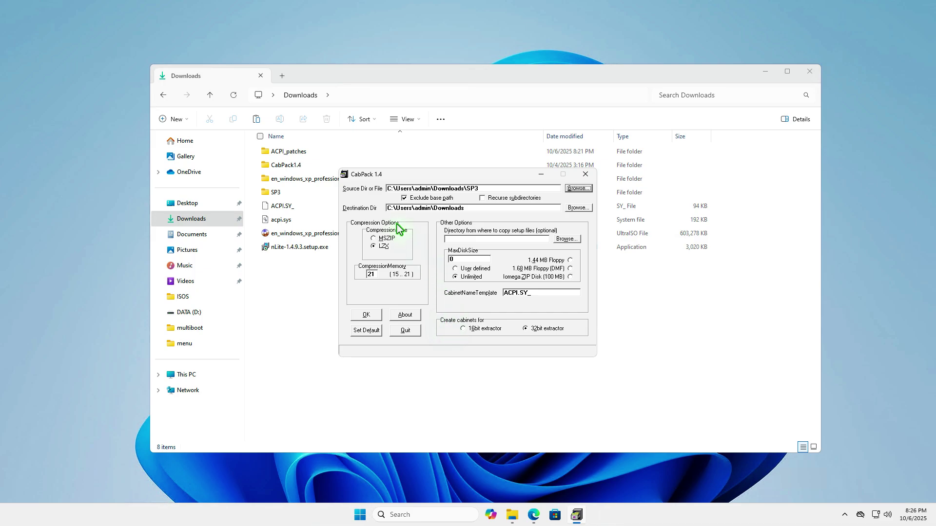
left_click(540, 294)
double_click(511, 294)
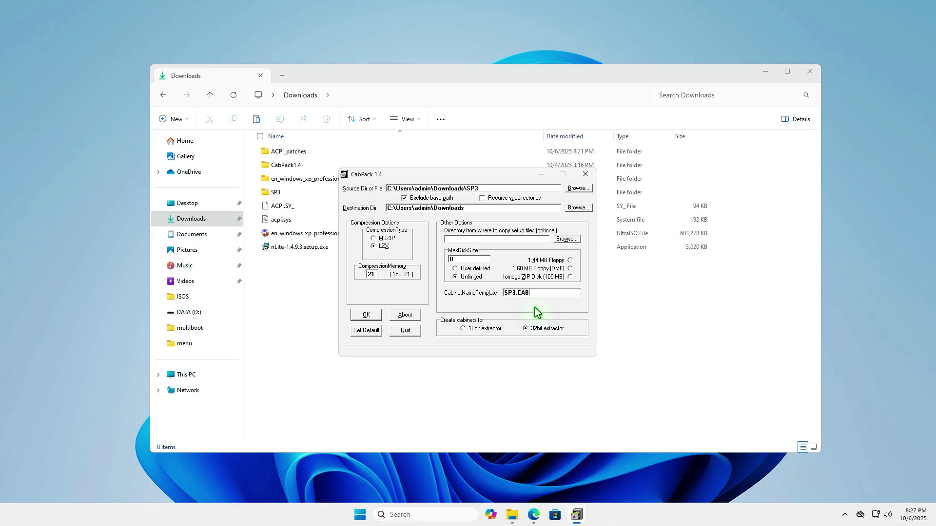
left_click(369, 317)
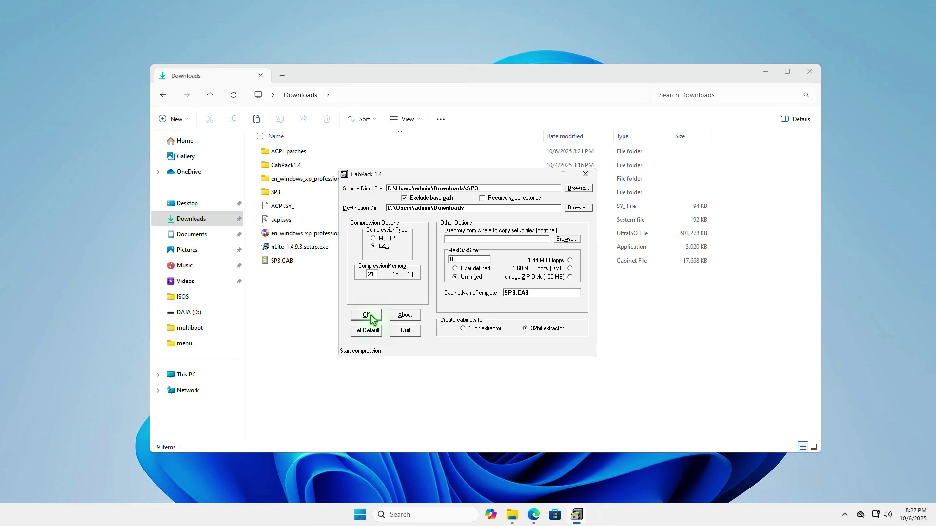
left_click(584, 175)
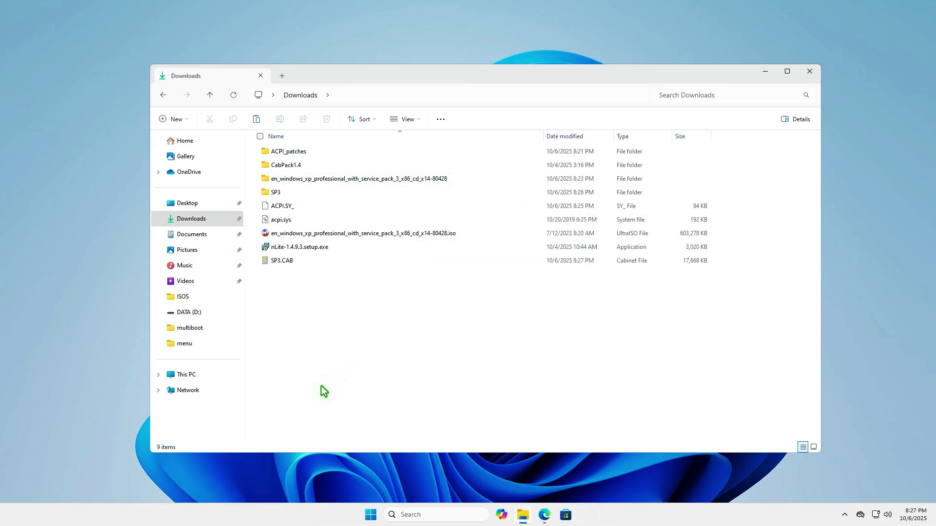
Copy ACPI.SY_ and the rebuilt SP3.CAB into the XP install files' I386 folder, replacing the originals
left_click(294, 261)
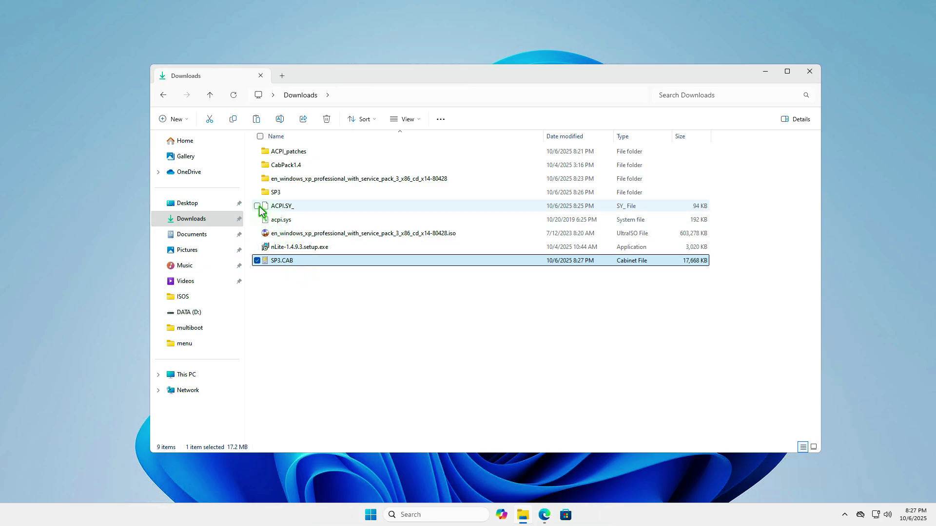
left_click(298, 207, "ctrl")
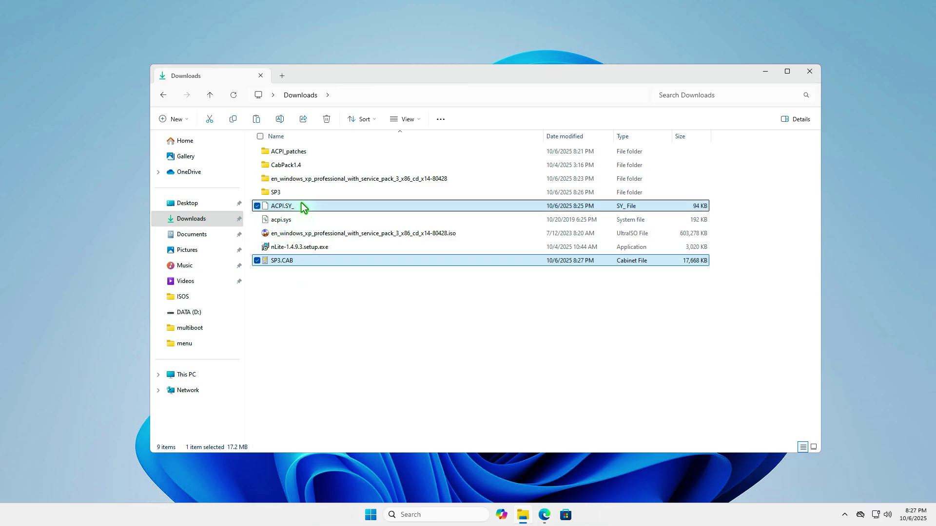
right_click(457, 205)
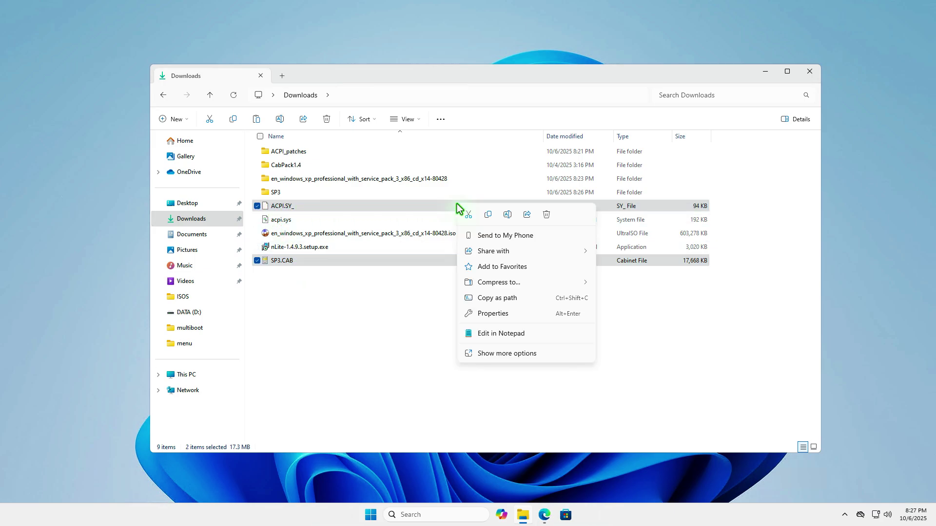
left_click(487, 215)
double_click(385, 179)
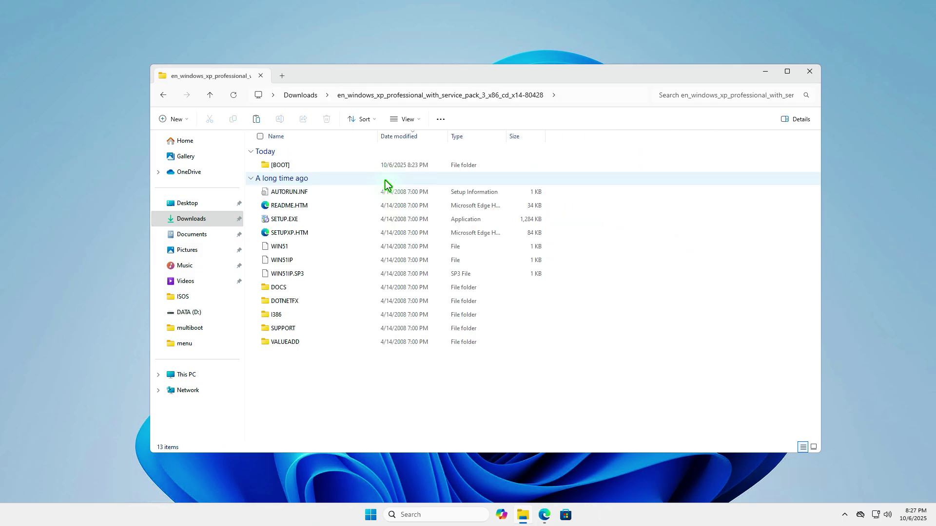
double_click(309, 315)
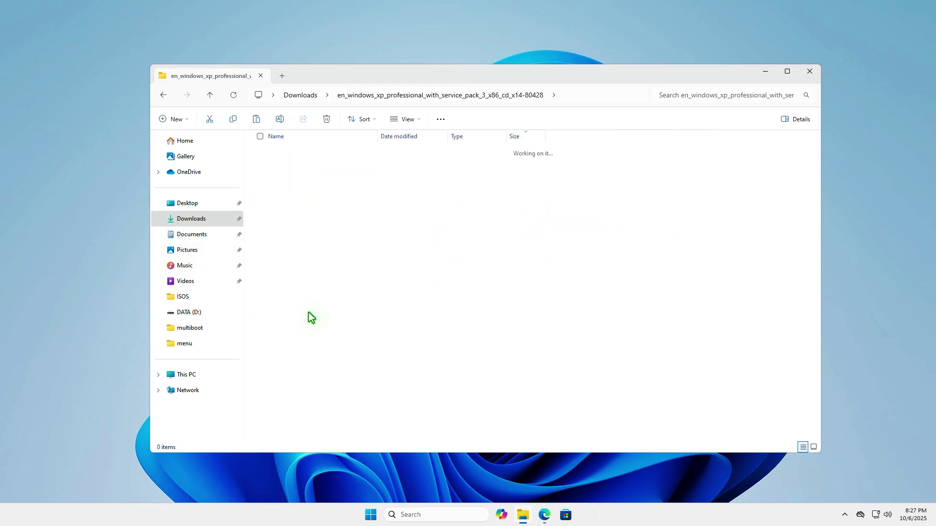
right_click(630, 224)
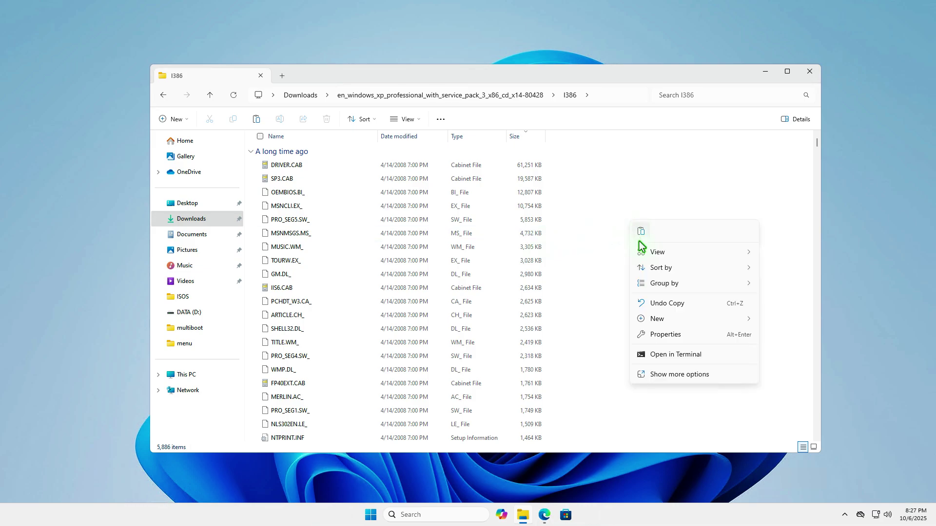
left_click(641, 233)
key("Return")
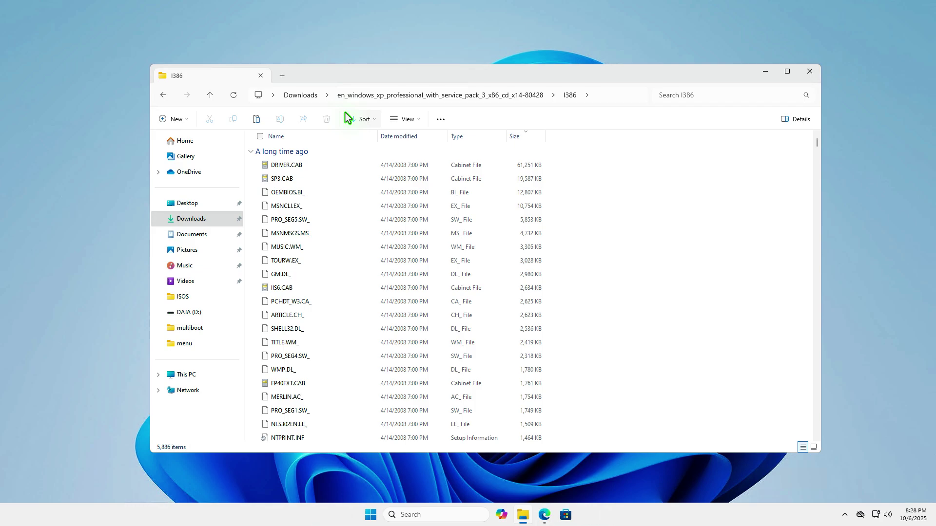
Delete the SP3 folder, ACPI.SY_, acpi.sys and SP3.CAB from Downloads
left_click(307, 96)
left_click(412, 305)
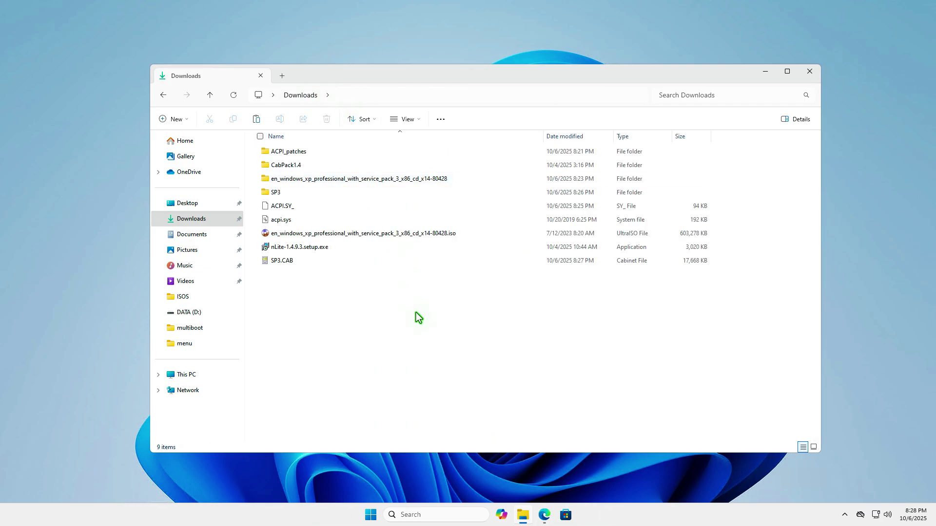
left_click(256, 192)
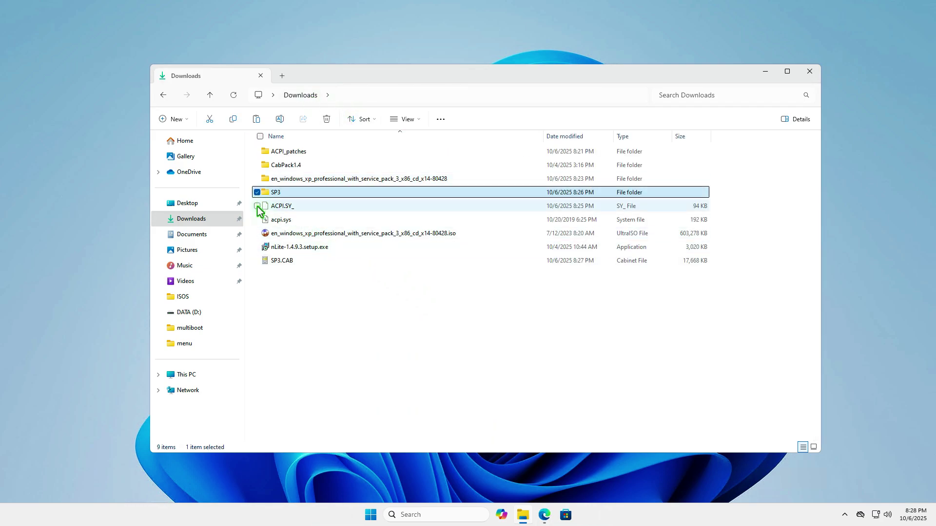
left_click(257, 206)
left_click(257, 220)
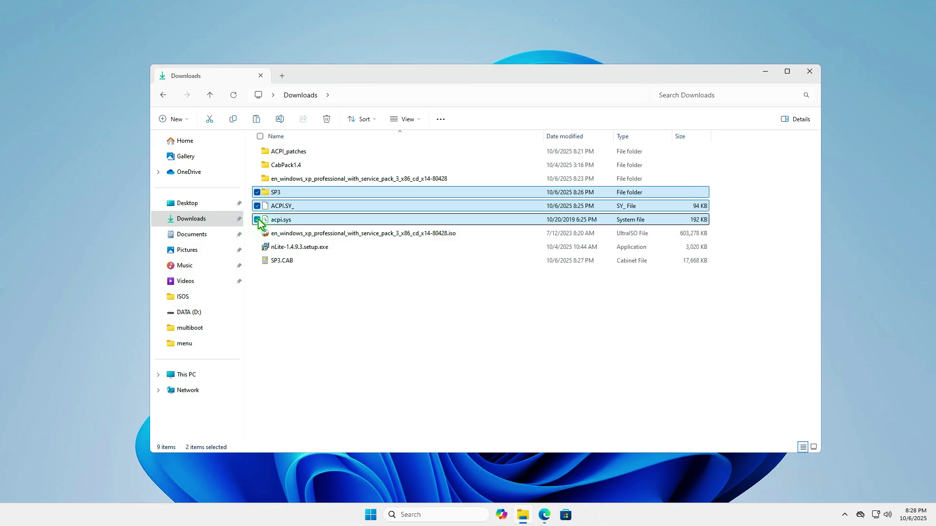
left_click(257, 260)
left_click(327, 119)
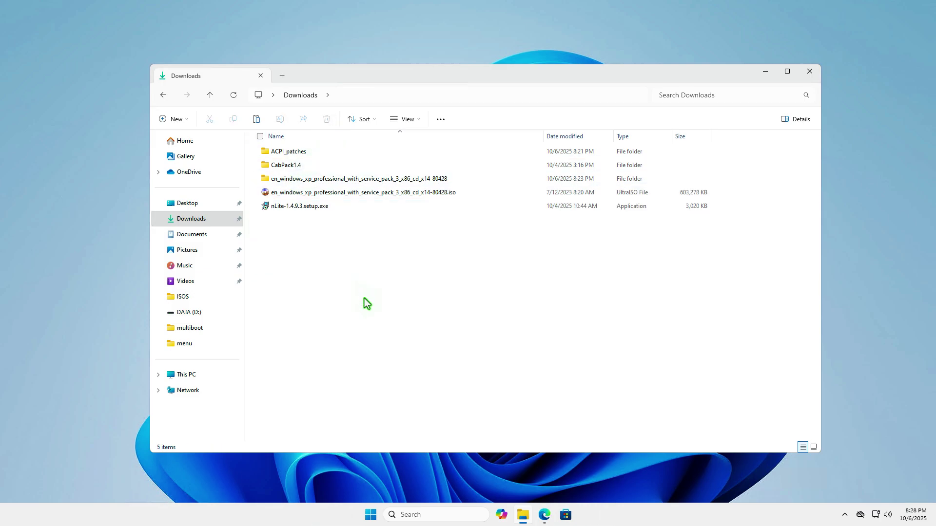
Install nLite 1.4.9.3 in English to C:\Program Files (x86)\nLite with default options and no desktop shortcut
left_click(338, 209)
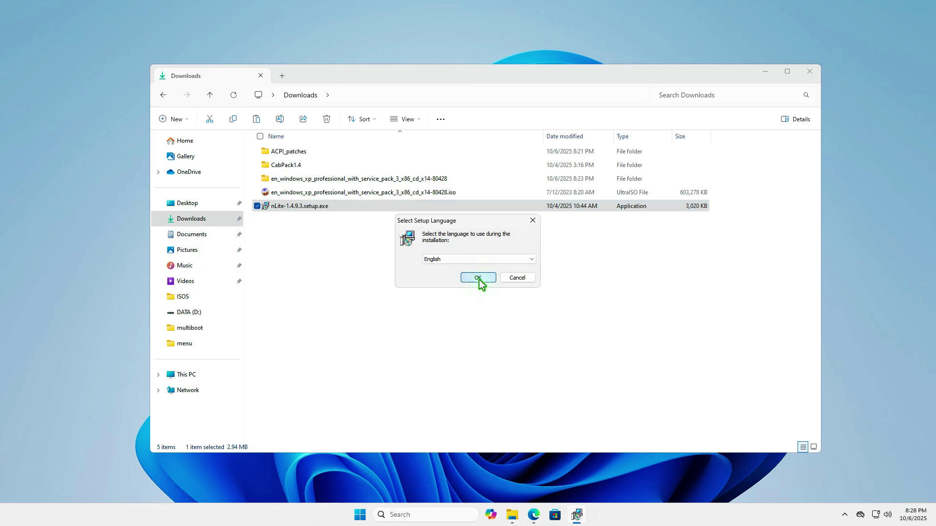
left_click(478, 278)
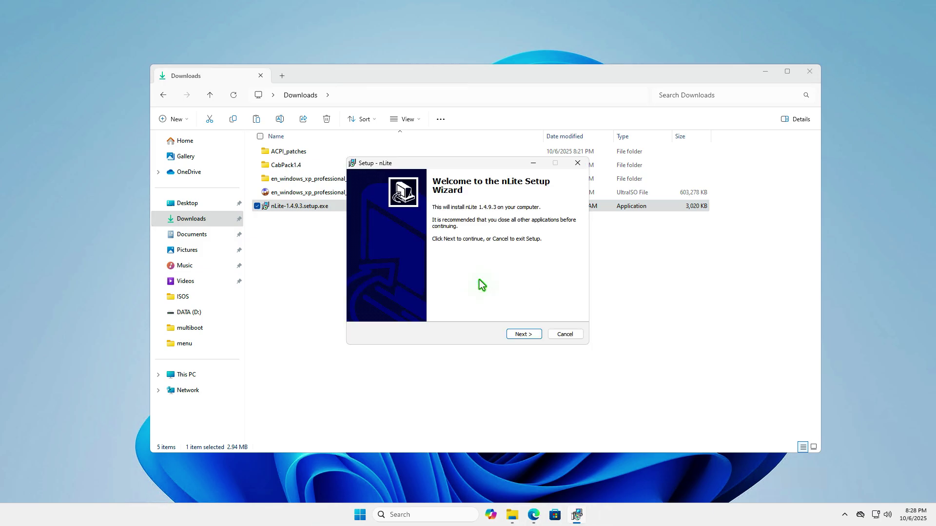
left_click(523, 334)
left_click(428, 304)
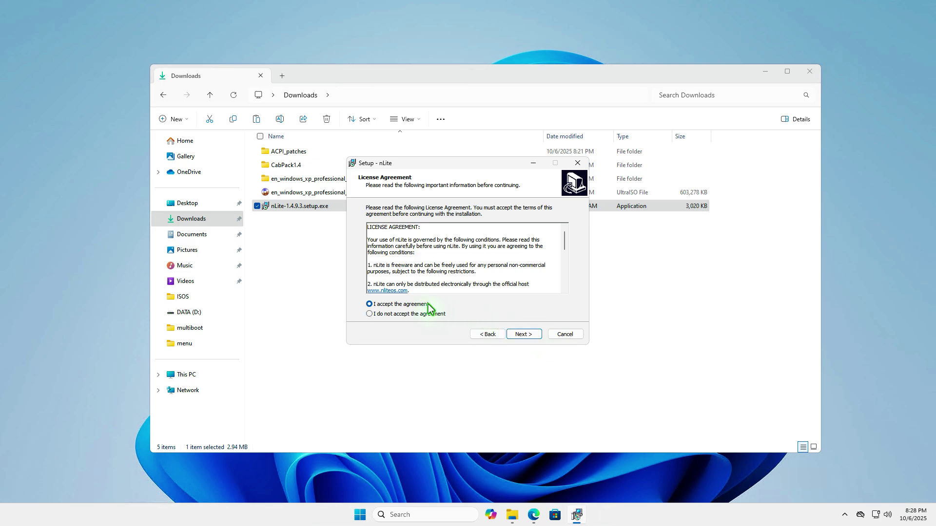
left_click(523, 335)
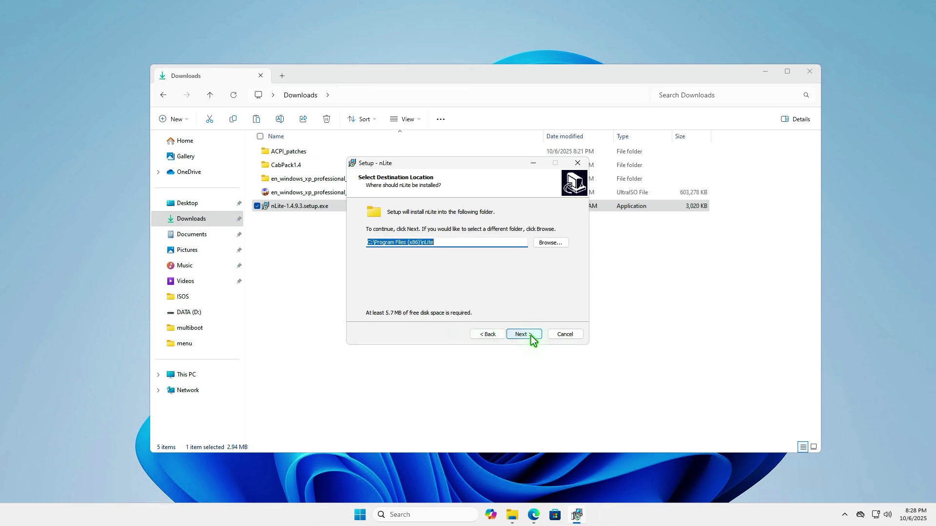
left_click(530, 337)
left_click(529, 336)
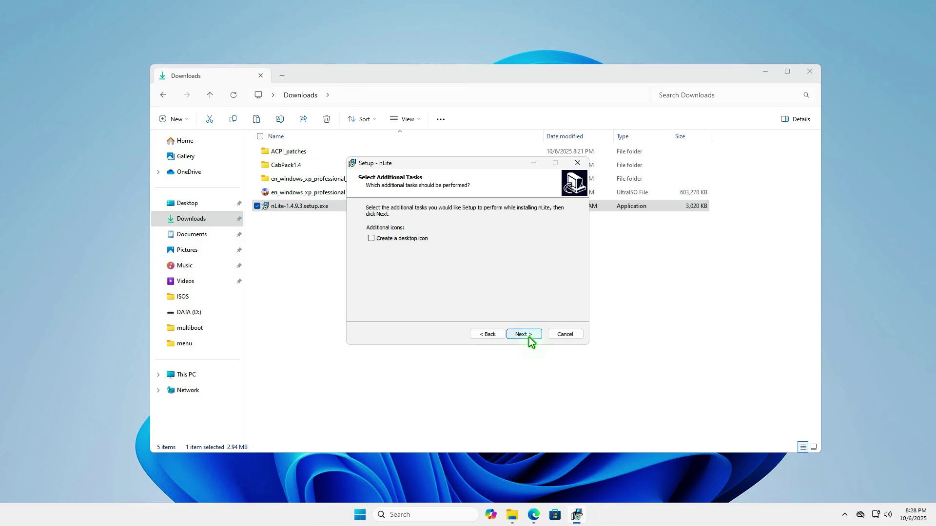
left_click(528, 336)
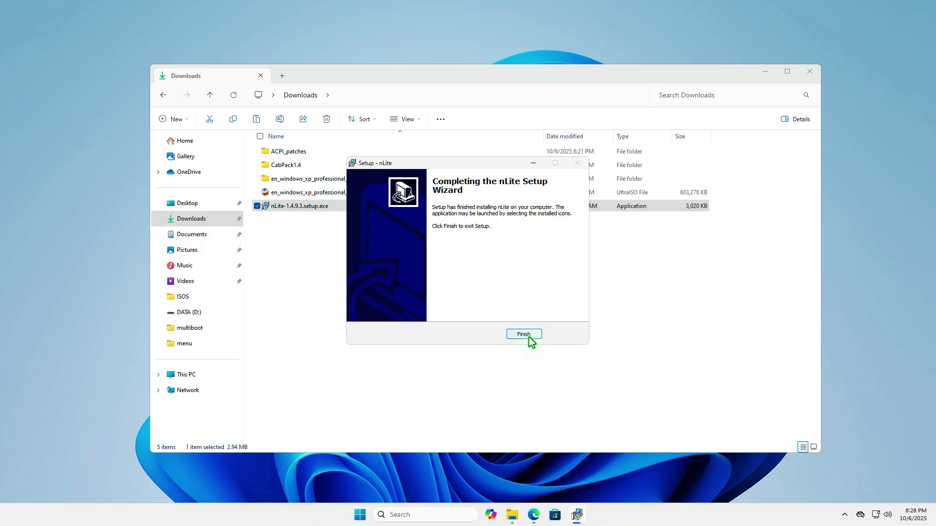
left_click(528, 336)
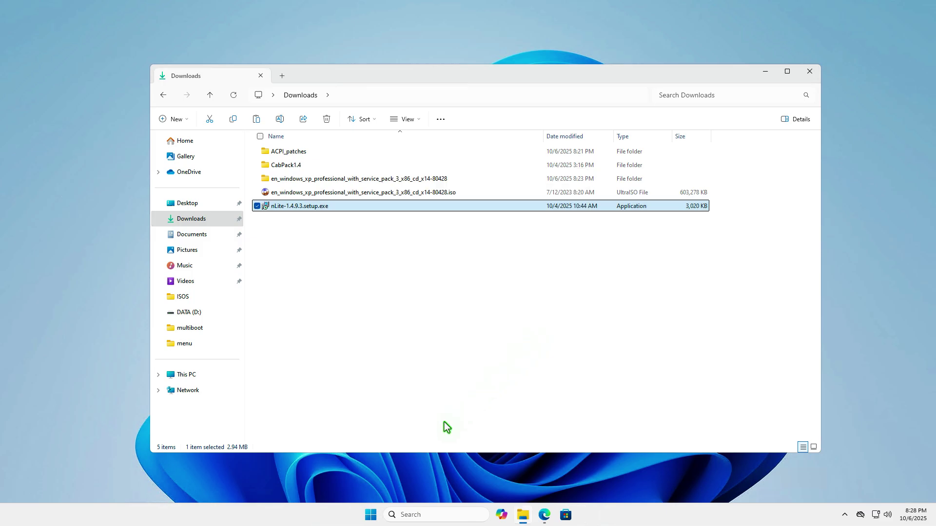
Search 'nlite' from the Start menu and launch nLite 1.4.9.3 to its Welcome page
left_click(371, 514)
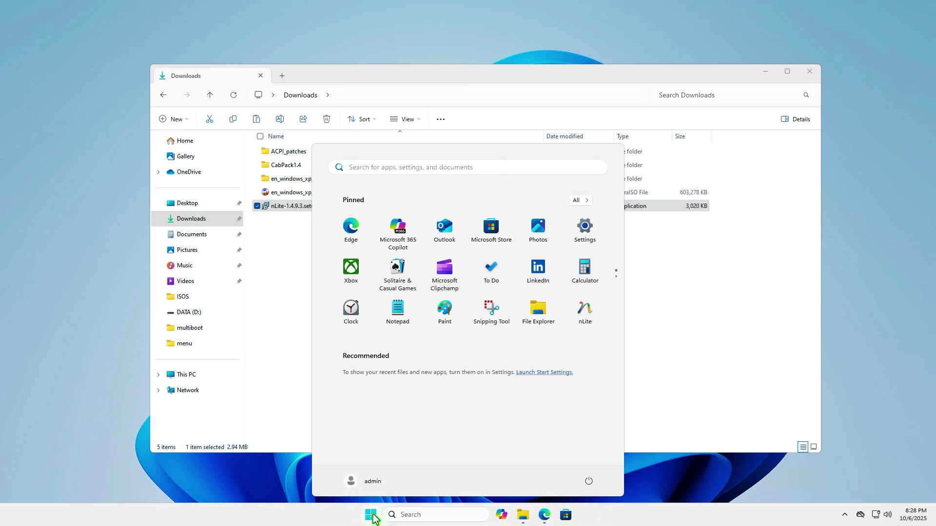
type("nlite")
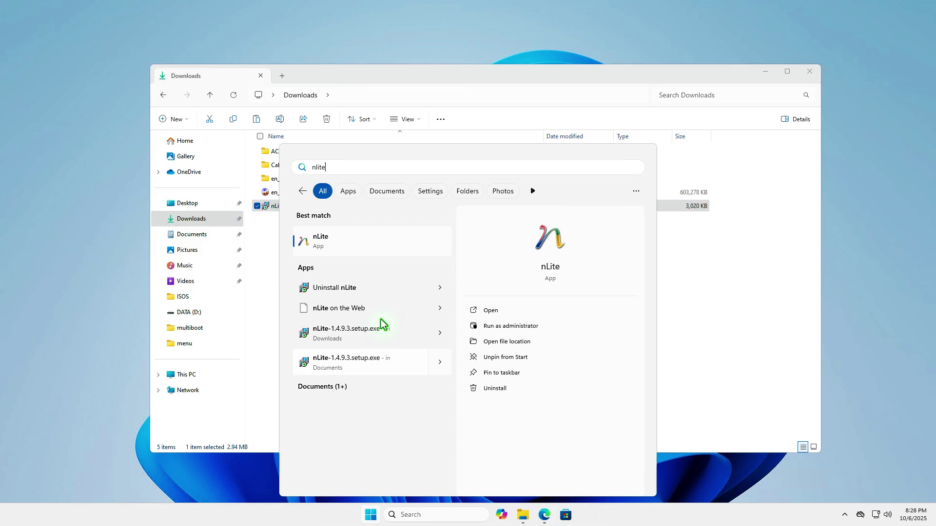
left_click(375, 245)
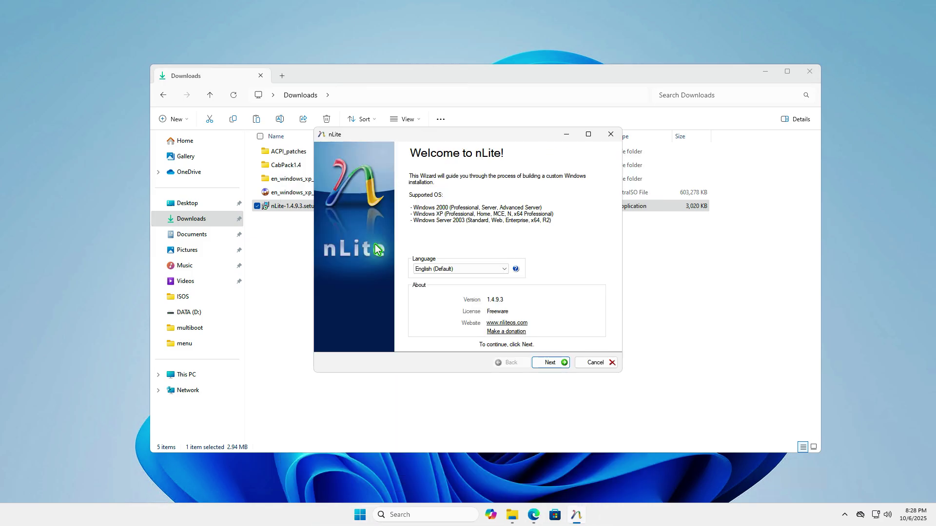
Minimize Explorer and load the Windows XP SP3 install folder in Downloads as nLite's source
left_click(761, 73)
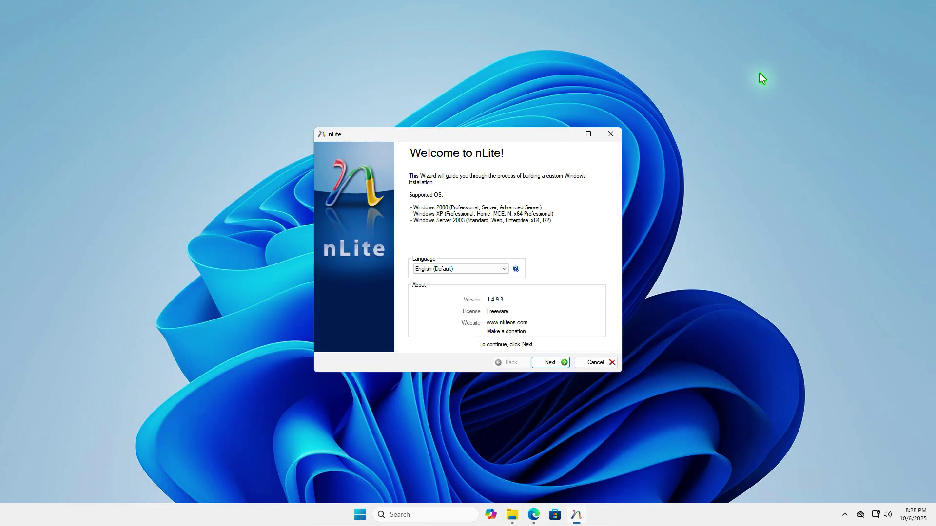
left_click(557, 364)
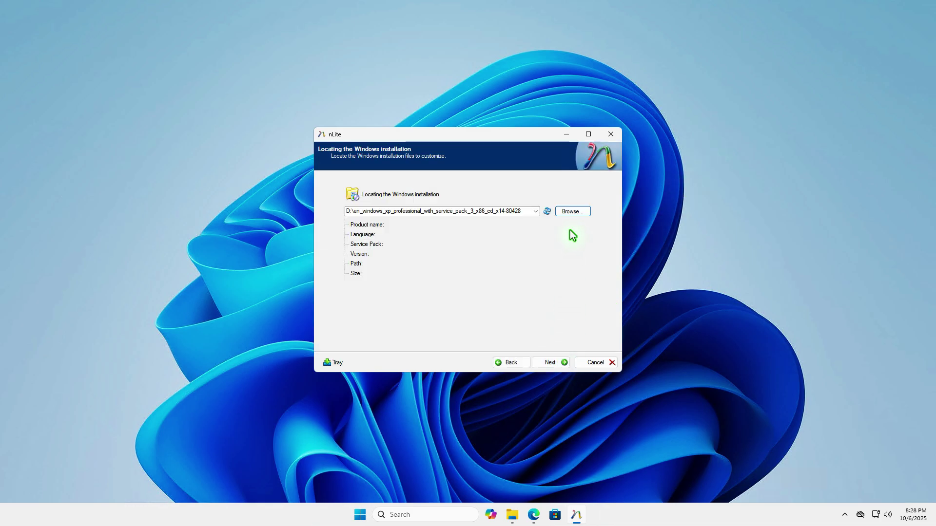
left_click(569, 213)
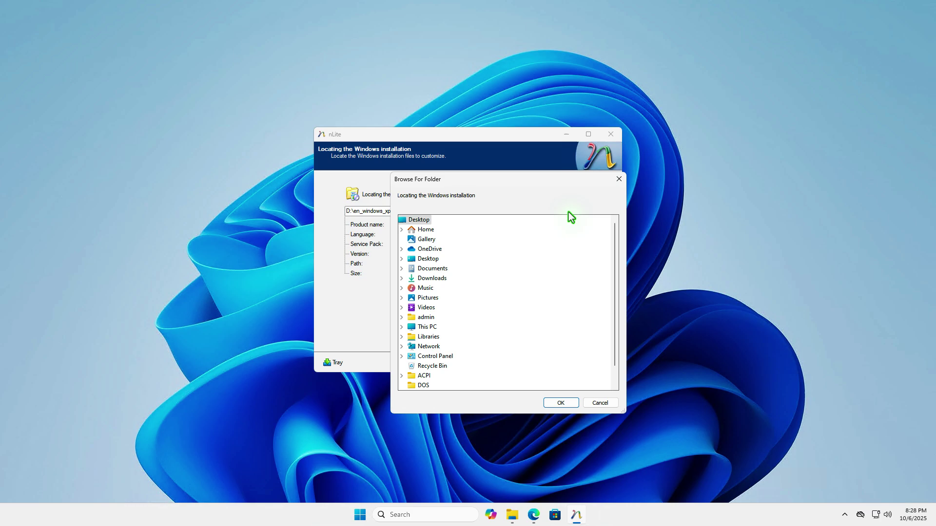
double_click(442, 280)
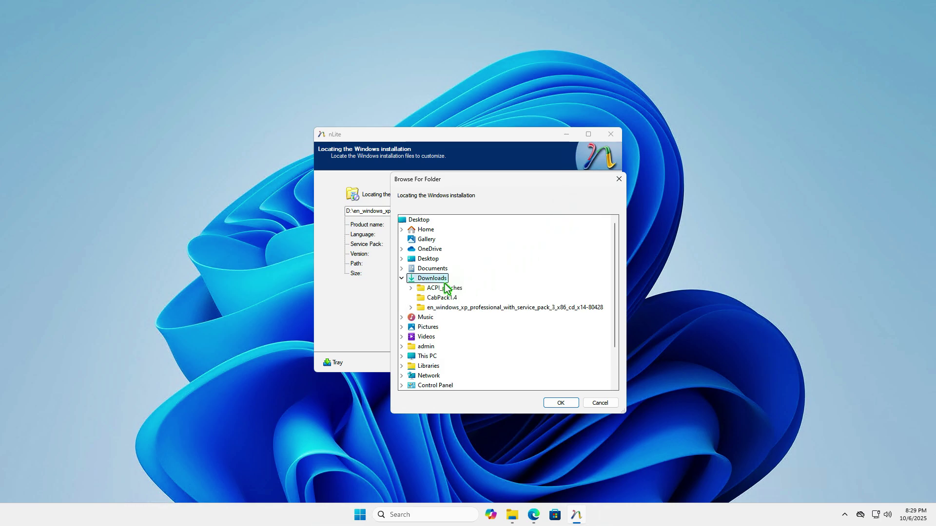
double_click(493, 309)
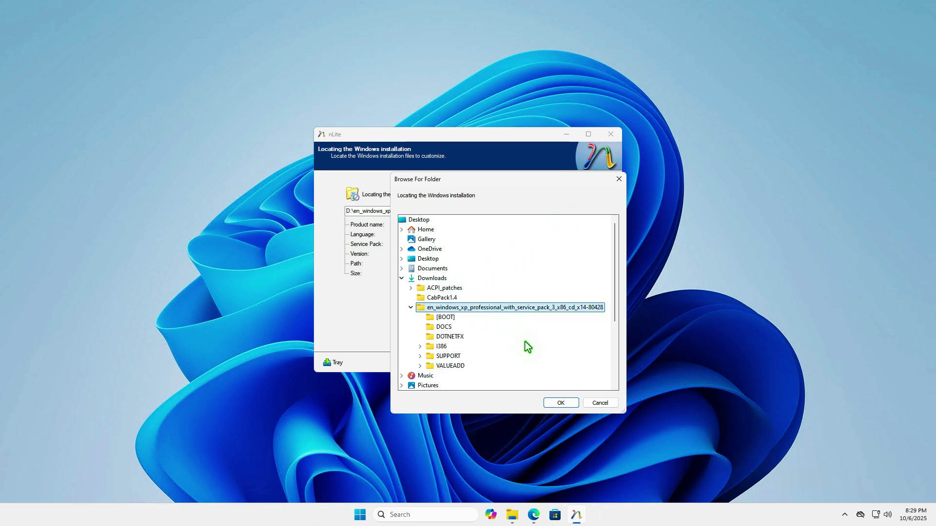
left_click(561, 403)
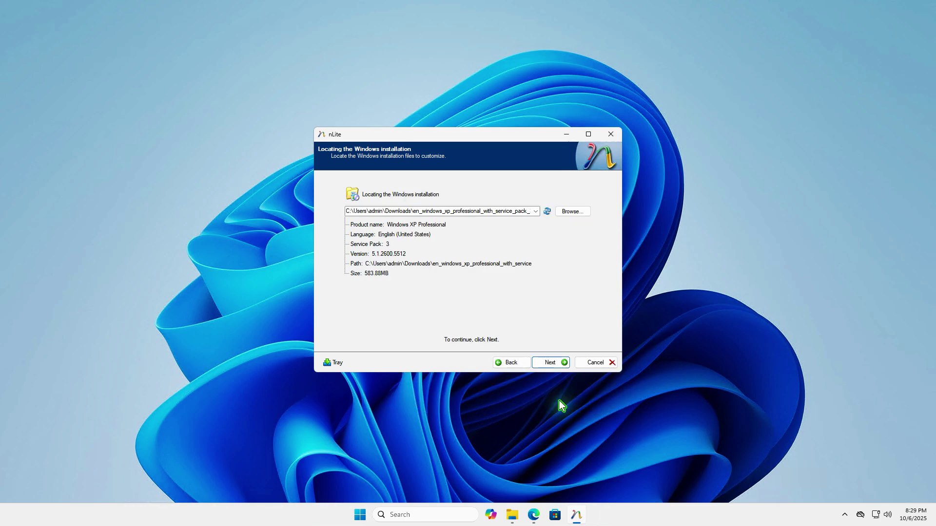
Skip the presets and select Bootable ISO as the only task
left_click(557, 365)
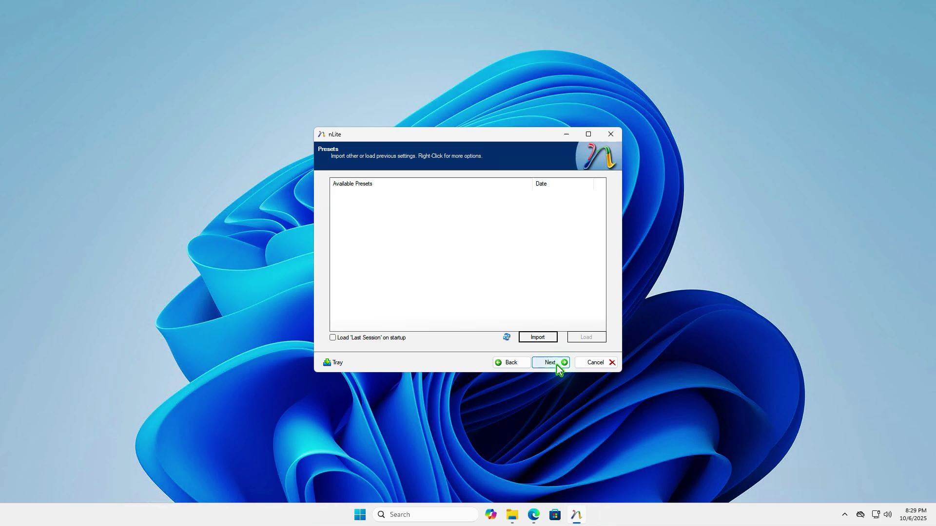
left_click(558, 366)
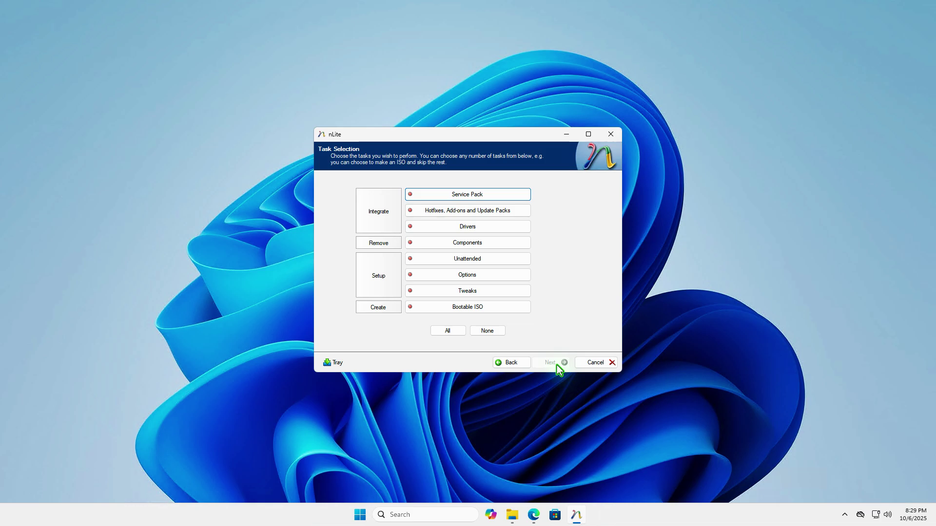
left_click(512, 314)
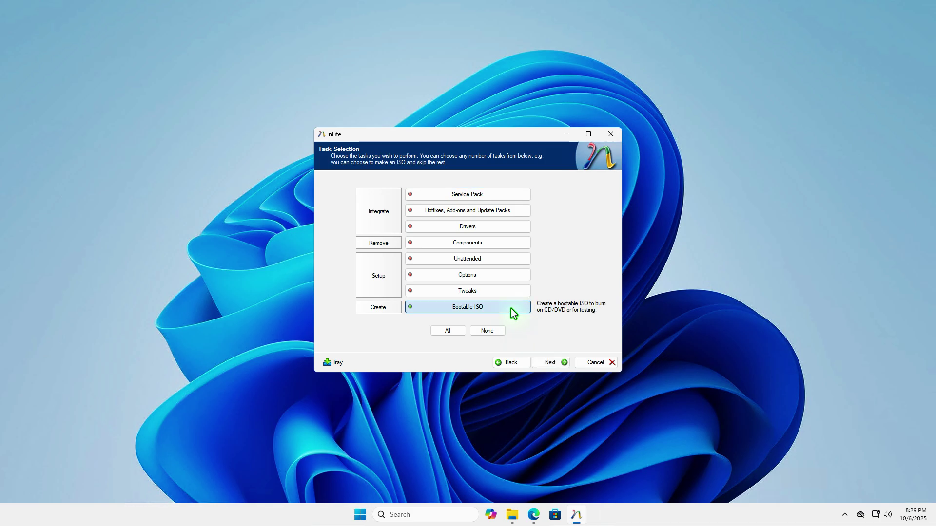
Keep Create Image mode, save WinLite.iso (589.88 MB) to Downloads, and finish the wizard
left_click(558, 364)
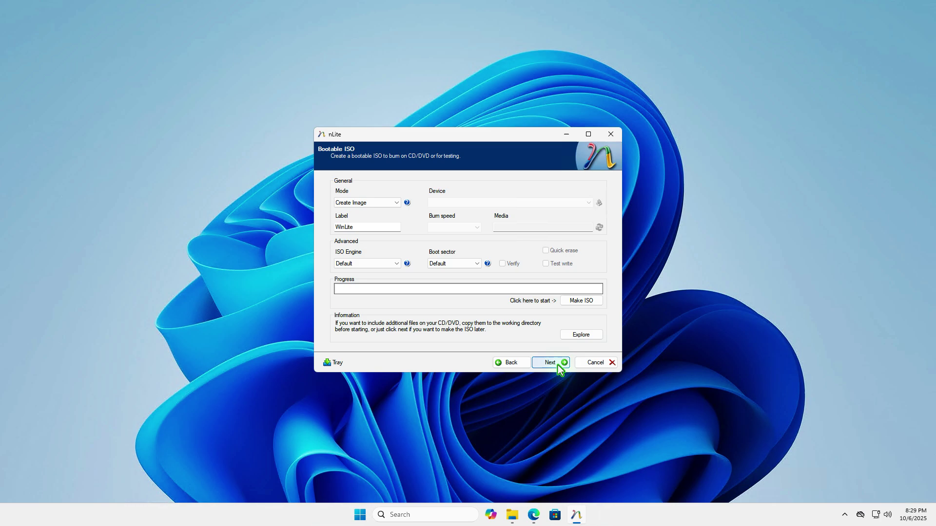
left_click(396, 203)
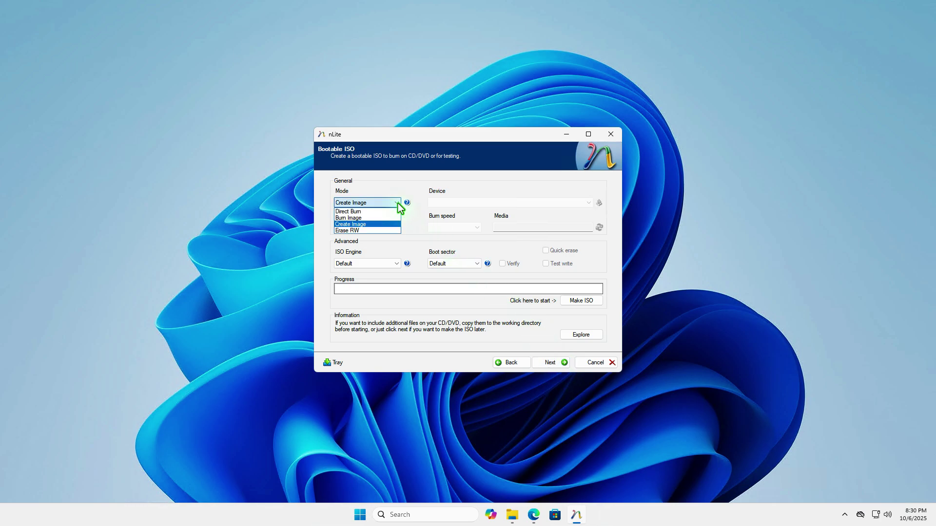
left_click(397, 204)
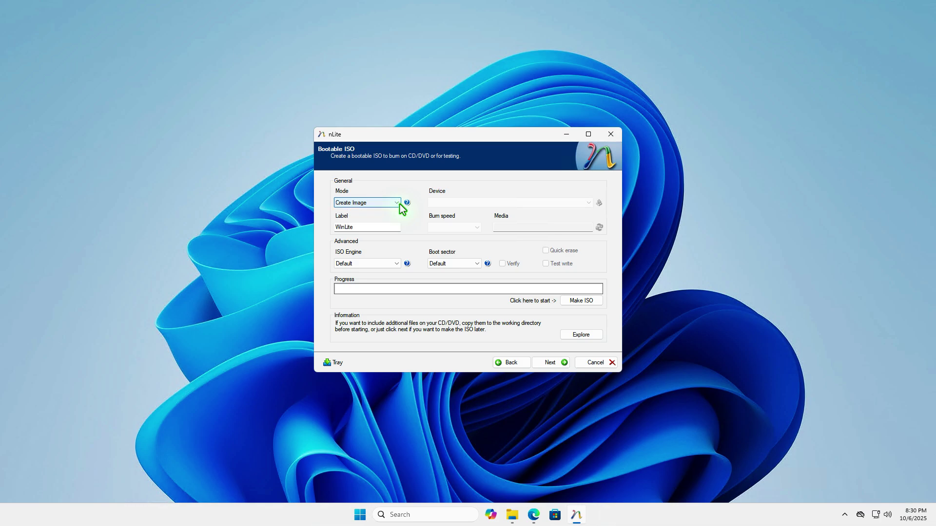
left_click(582, 301)
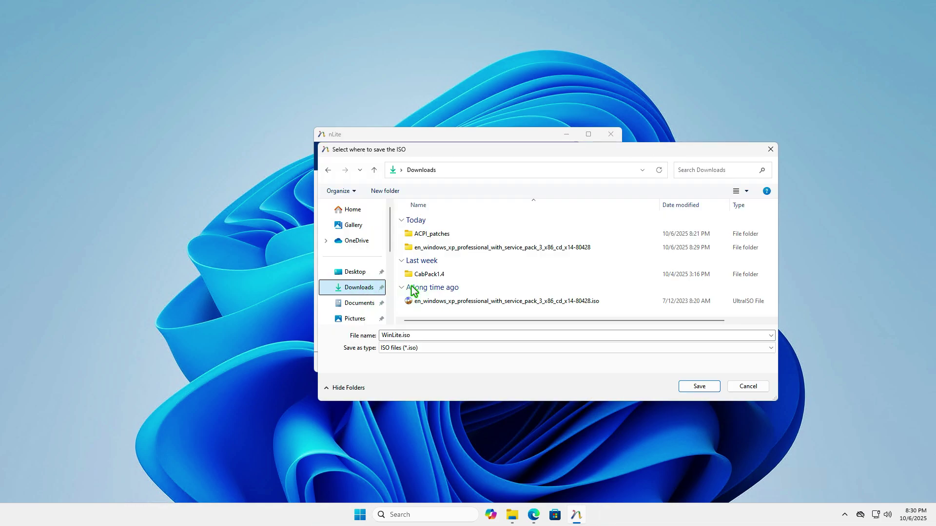
left_click(701, 387)
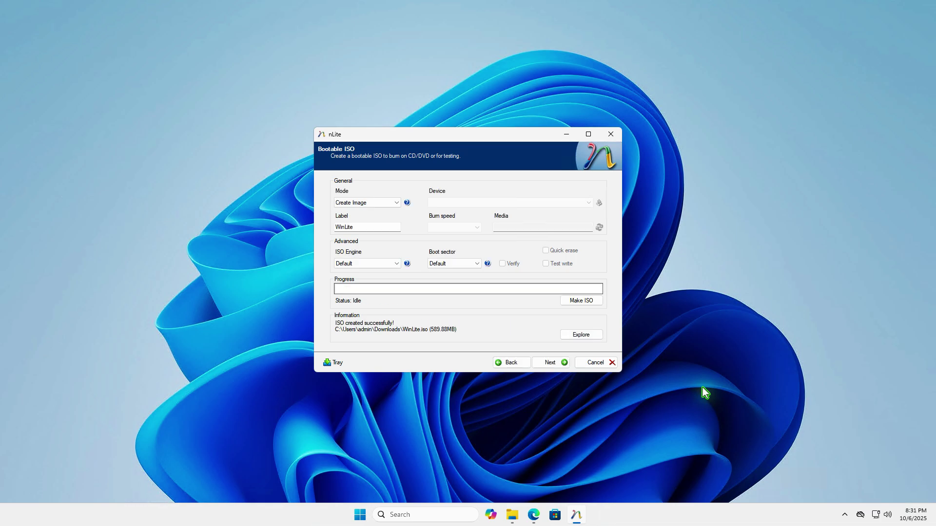
left_click(548, 363)
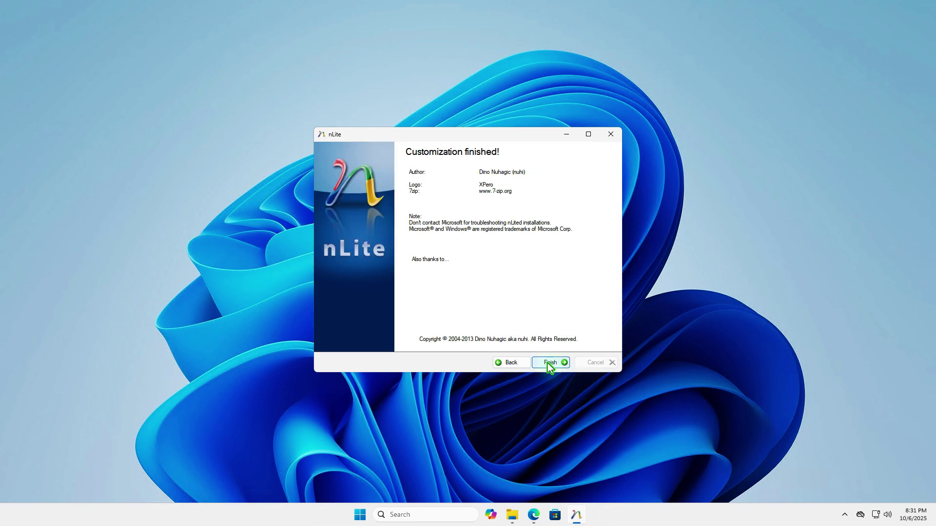
left_click(549, 362)
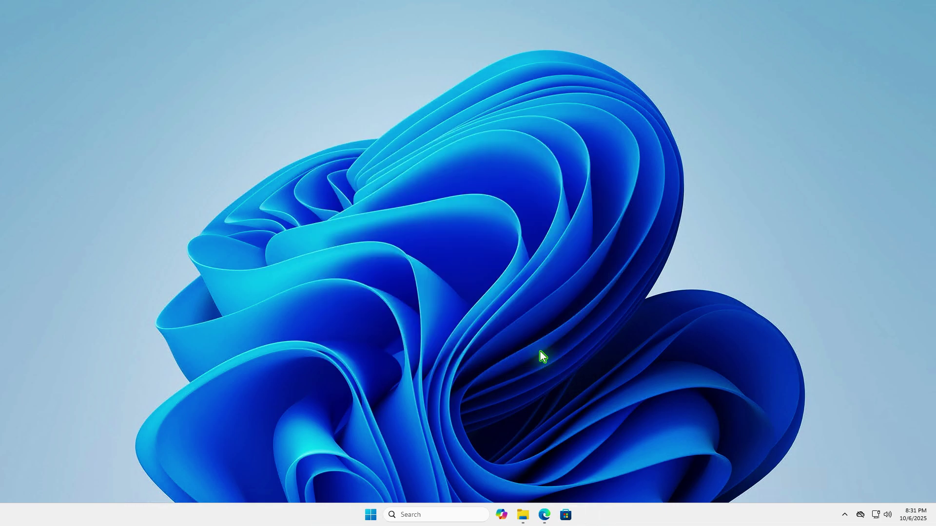
Launch AnyBurn and choose Downloads\WinLite.iso as the image to burn to disc
left_click(372, 515)
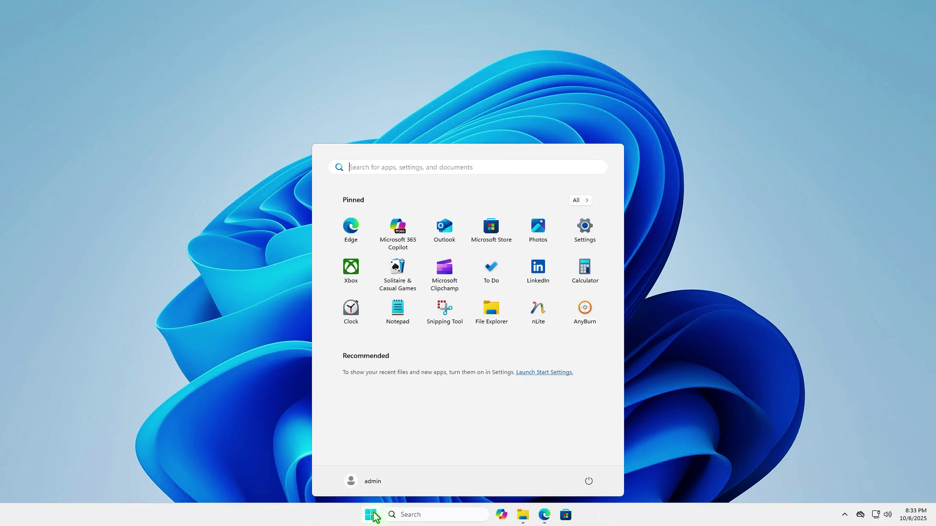
left_click(577, 322)
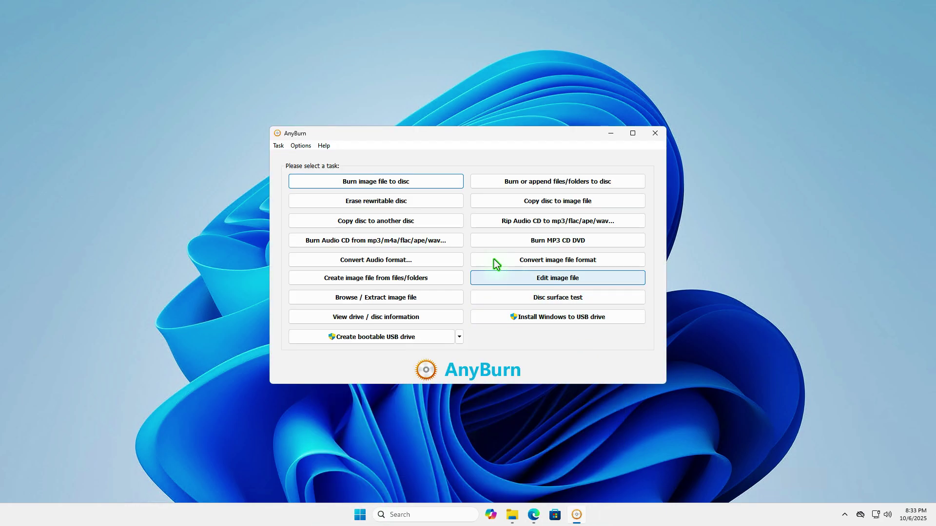
left_click(432, 185)
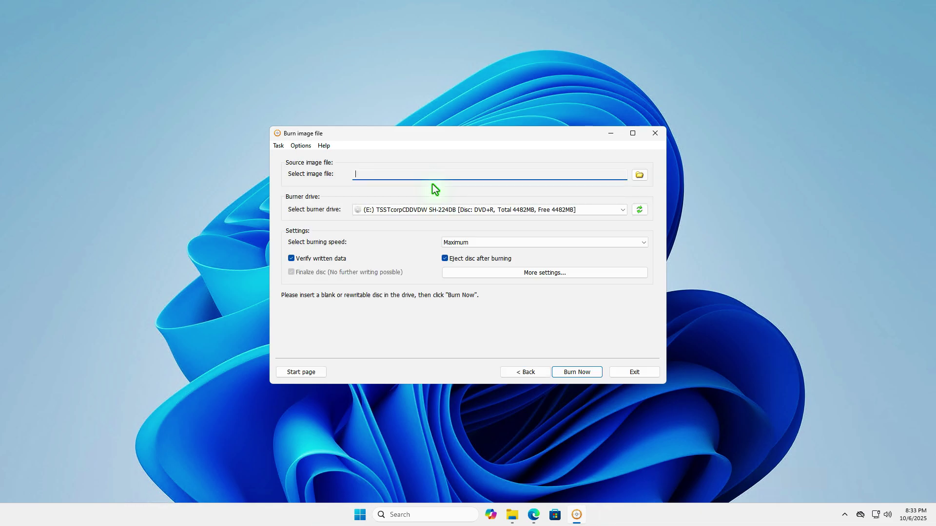
left_click(639, 175)
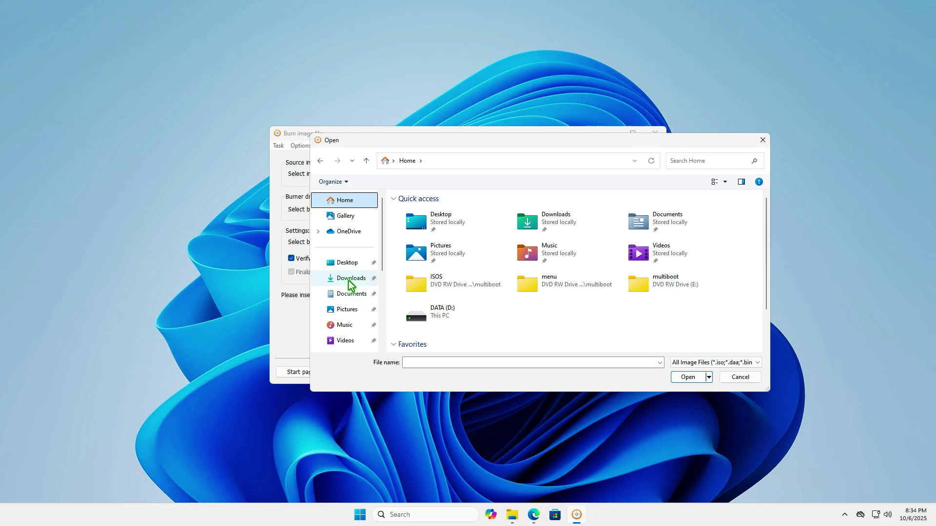
left_click(350, 281)
left_click(447, 256)
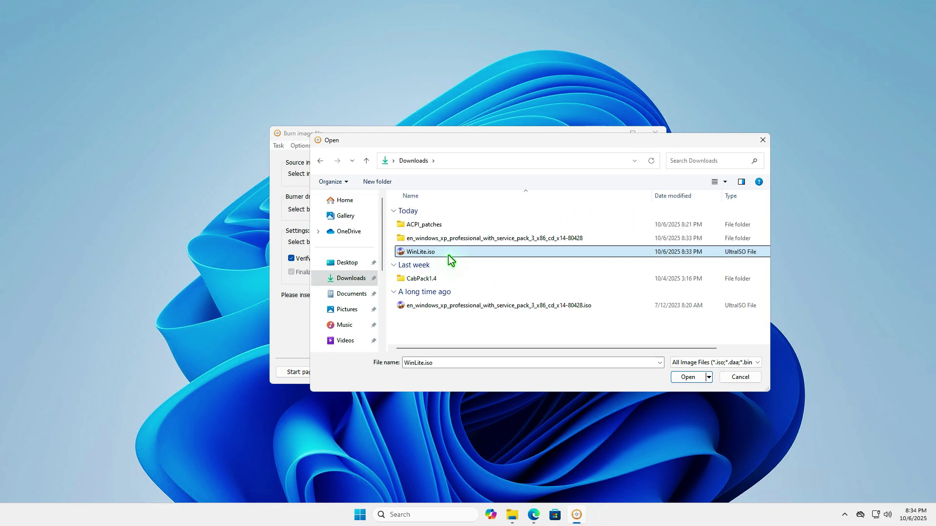
left_click(687, 377)
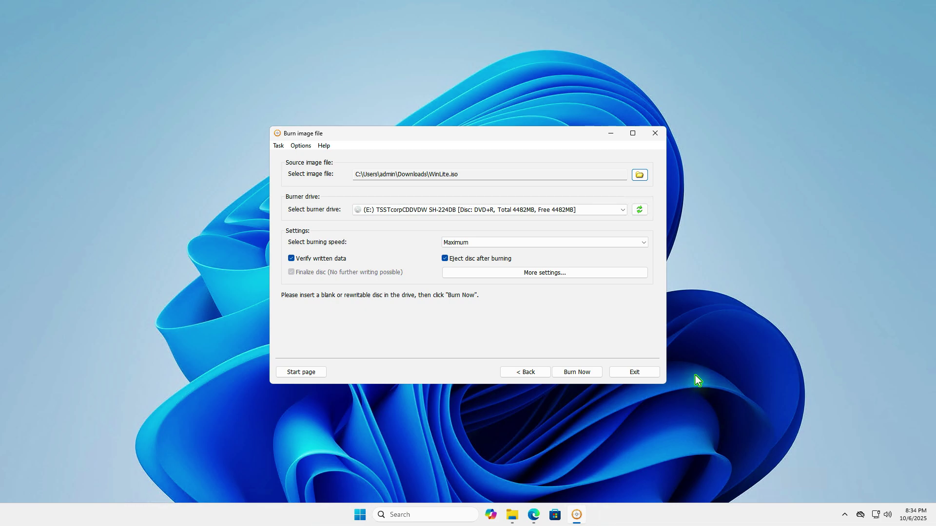
Burn the image to the DVD+R in drive E: at 4x speed
left_click(508, 244)
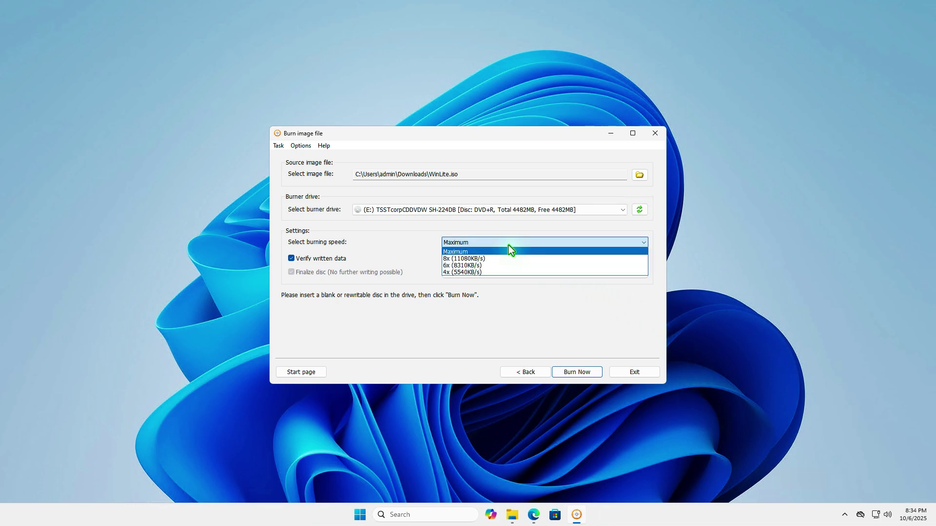
left_click(495, 270)
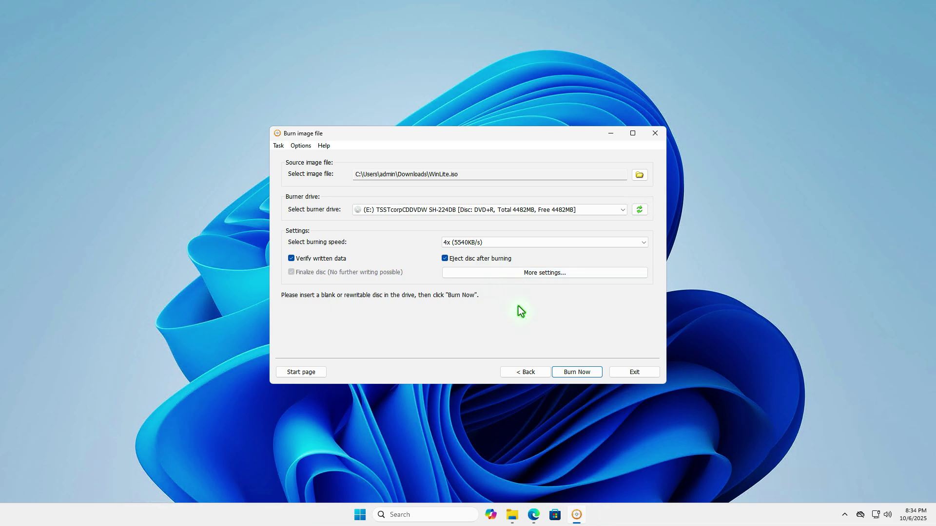
left_click(580, 371)
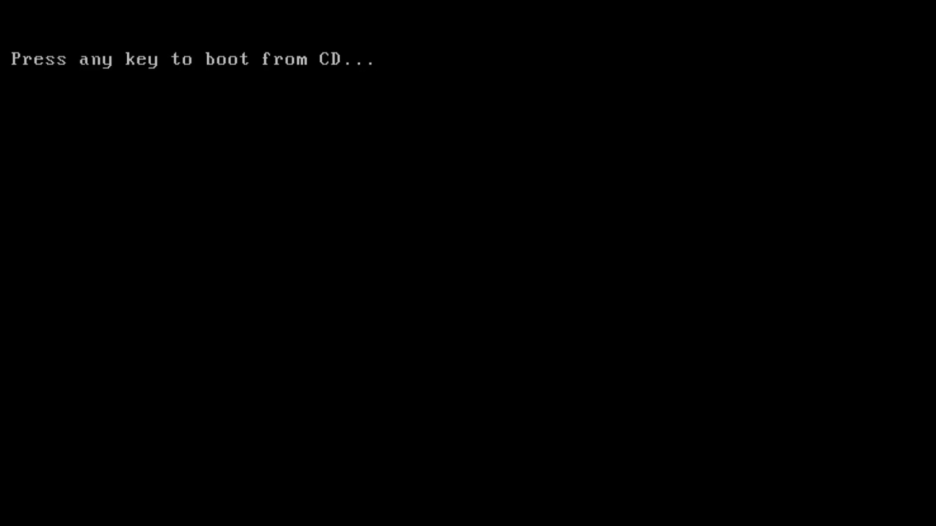
Boot from the CD, accept the EULA with F8, and install XP onto the existing partition
key("Return")
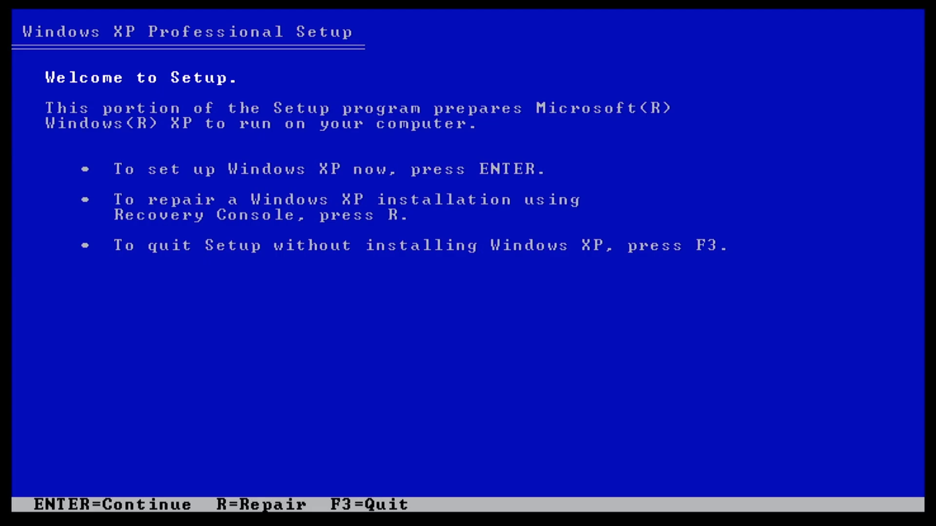
key("Return")
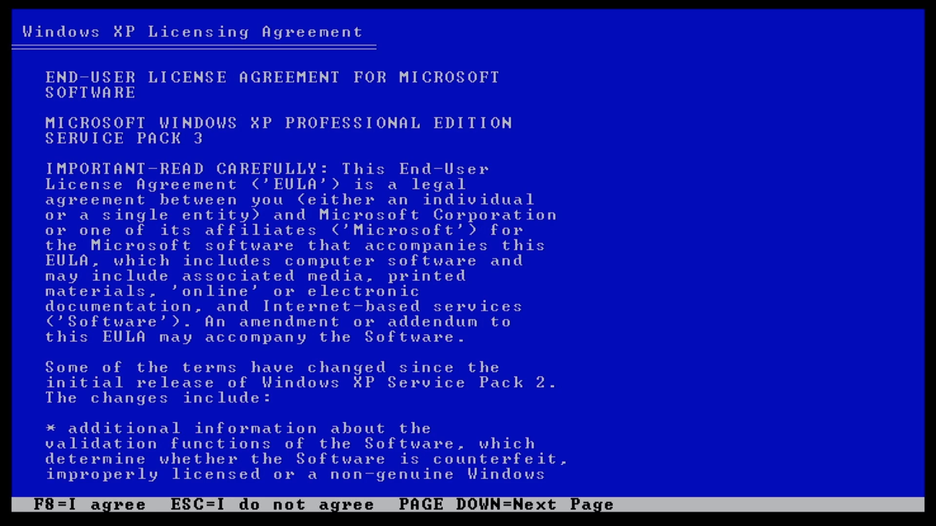
key("F8")
key("Return")
key("Return")
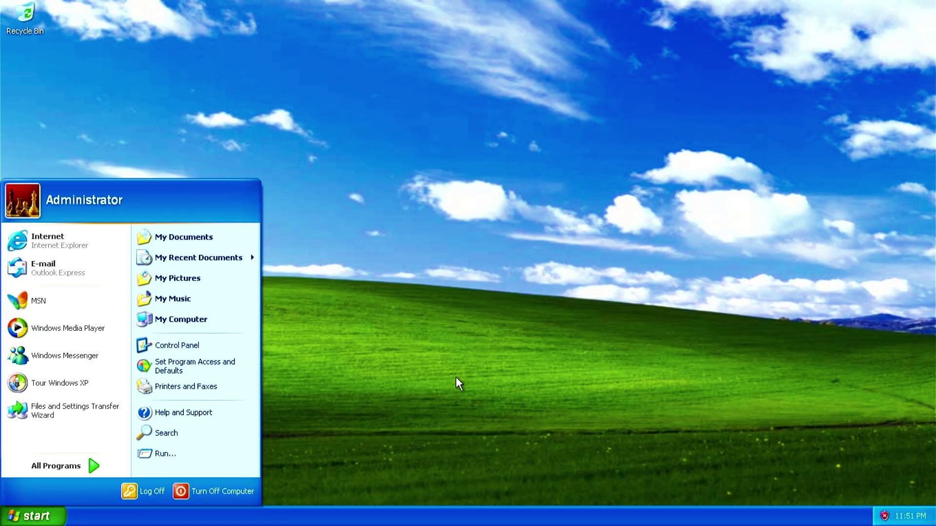
Open Device Manager from My Computer > Manage, confirm the ACPI entries under System devices, then close it
right_click(197, 320)
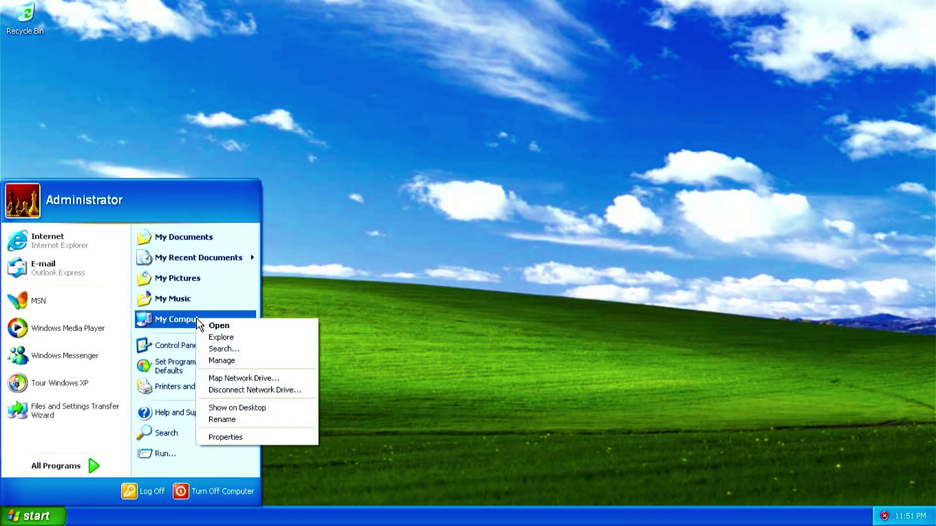
left_click(241, 360)
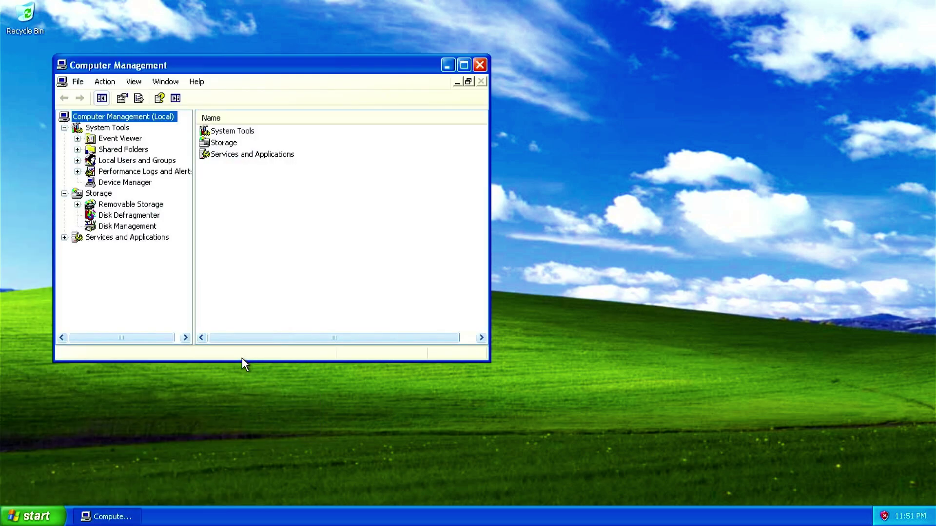
left_click(149, 184)
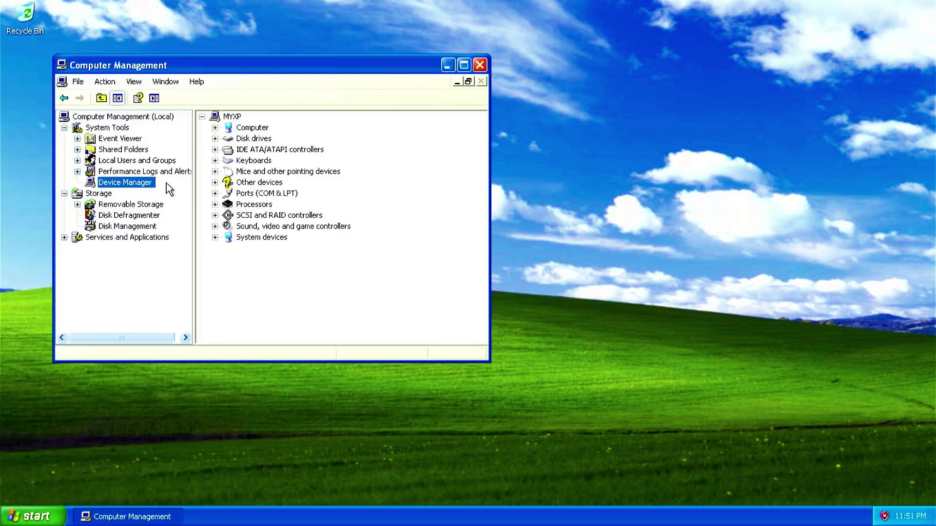
left_click(215, 238)
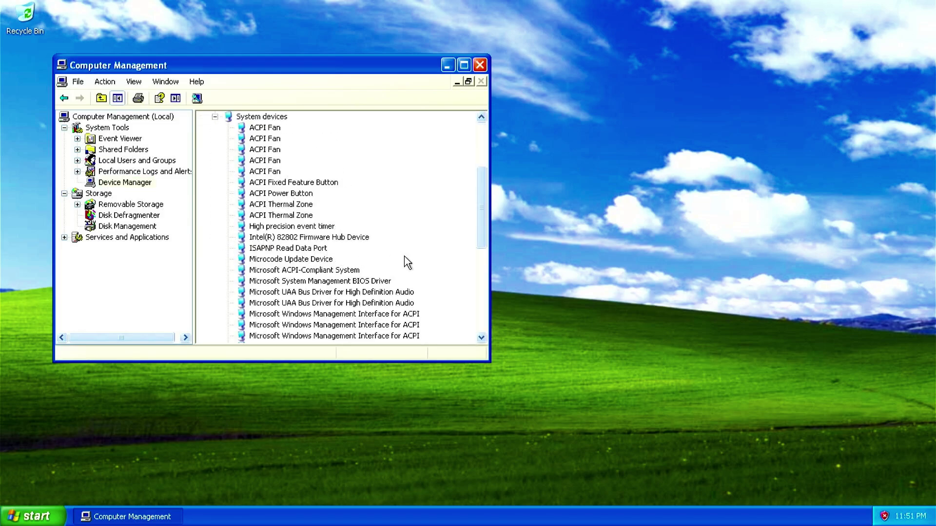
left_click(480, 65)
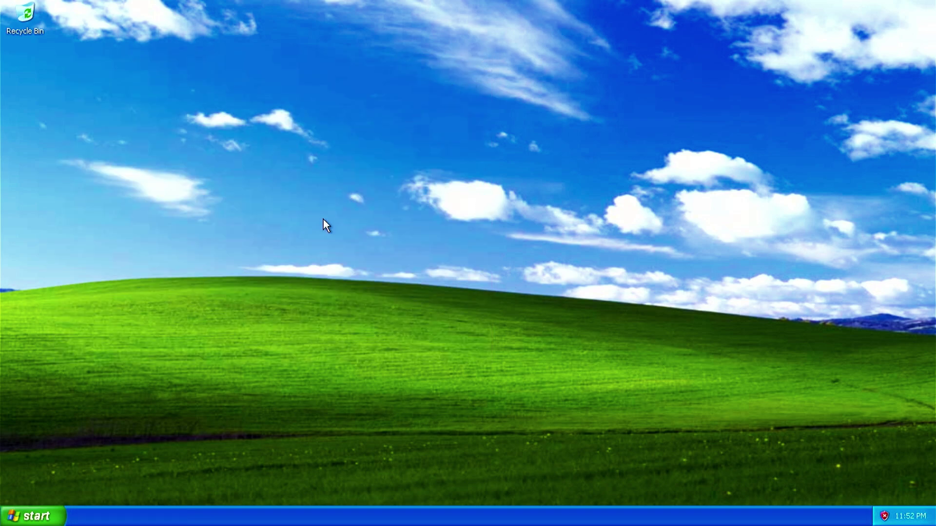
Turn off the computer using Start > Turn Off Computer > Turn Off
left_click(52, 517)
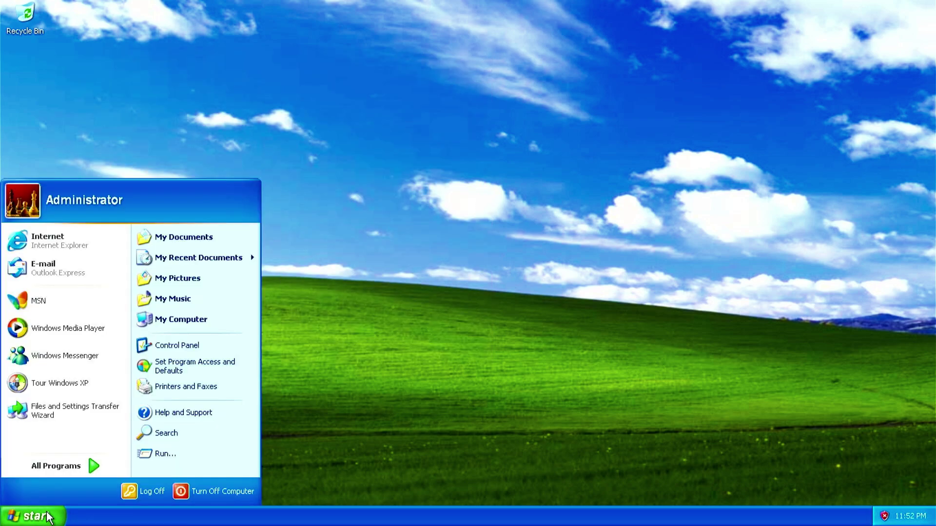
left_click(245, 498)
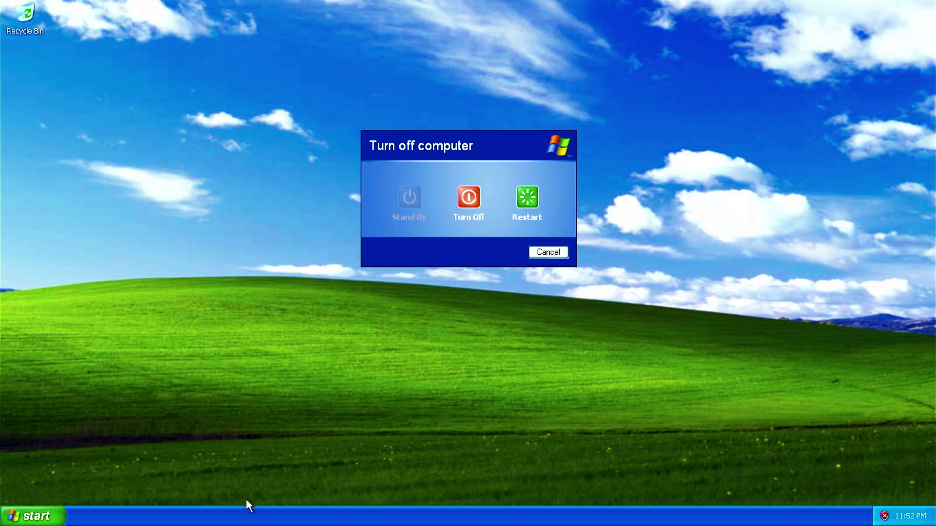
left_click(468, 197)
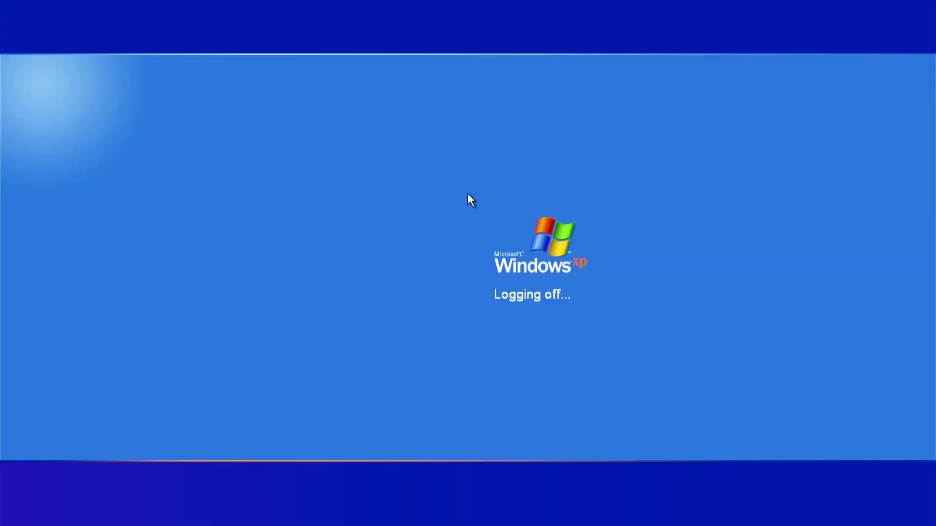